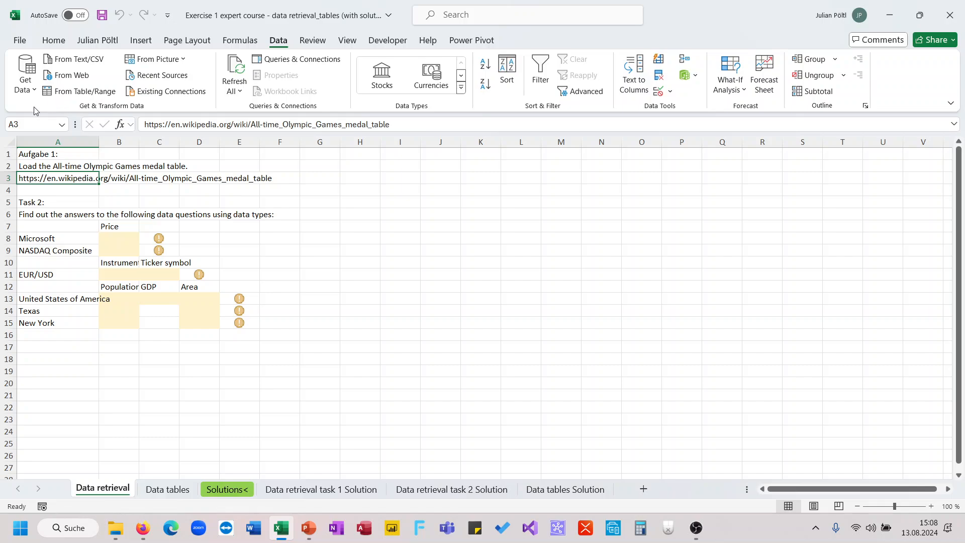
pyautogui.click(27, 84)
pyautogui.moveTo(60, 232)
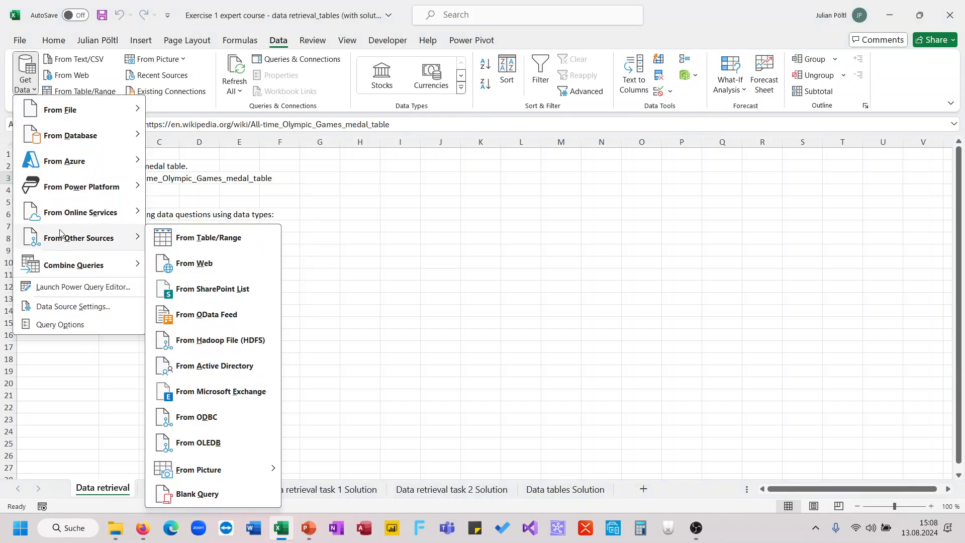
pyautogui.click(195, 263)
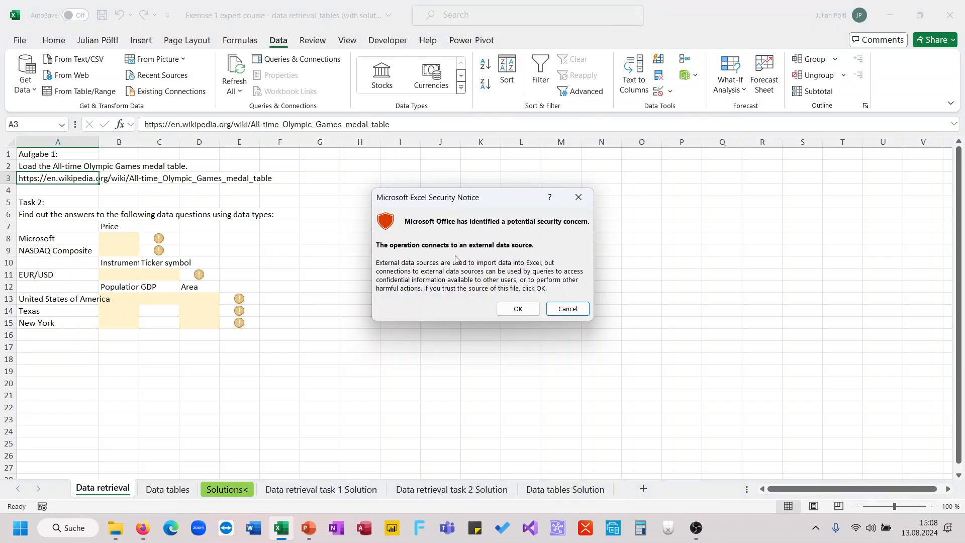
pyautogui.click(518, 308)
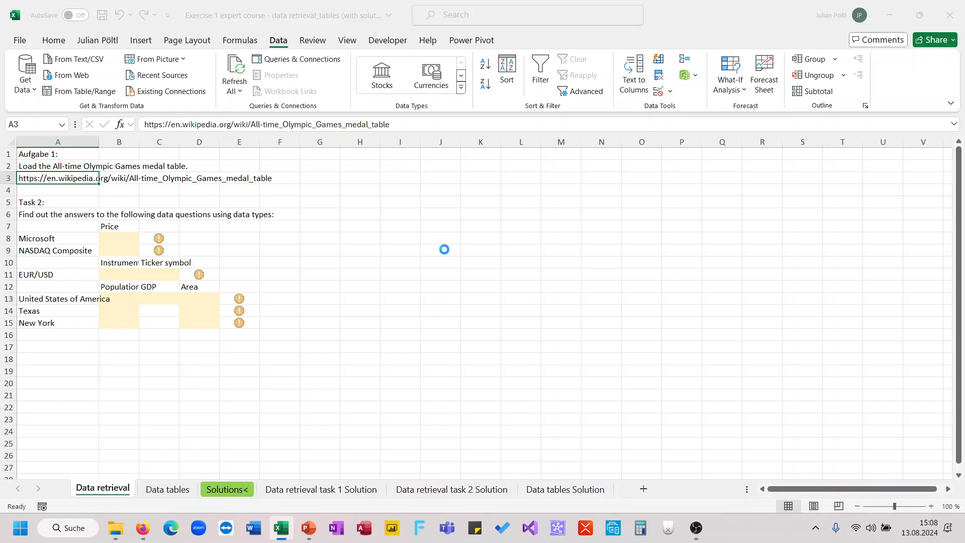
pyautogui.write('https://en.wikipedia.org/wiki/All-time_Olympic_Games_medal_table')
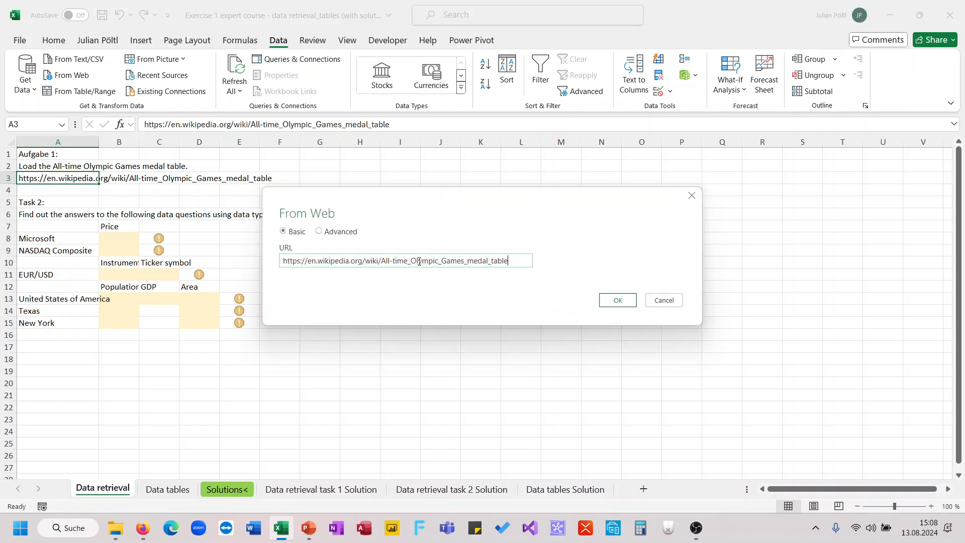
pyautogui.click(604, 300)
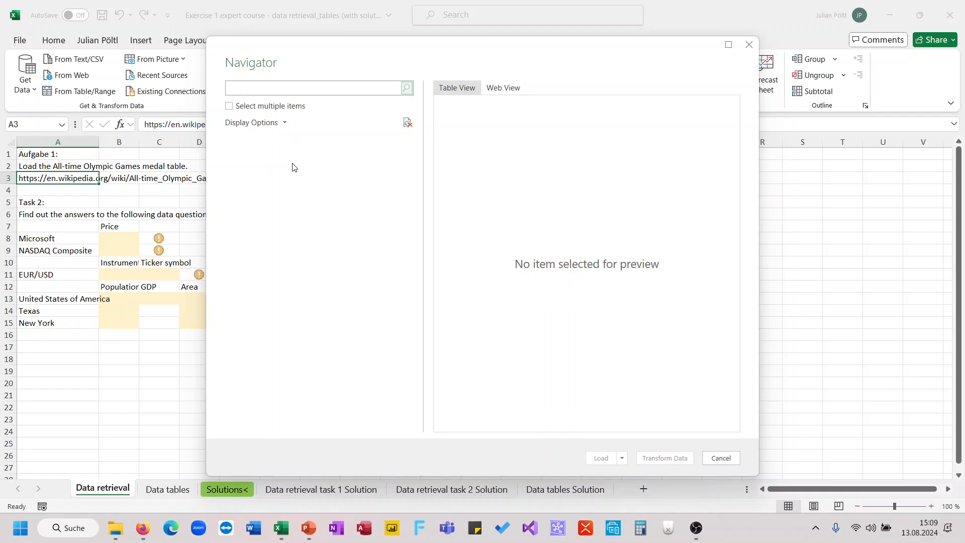
# - Look through the HTML tables found on the page and try previewing Tables 1, 2, 3 and 55
pyautogui.click(288, 126)
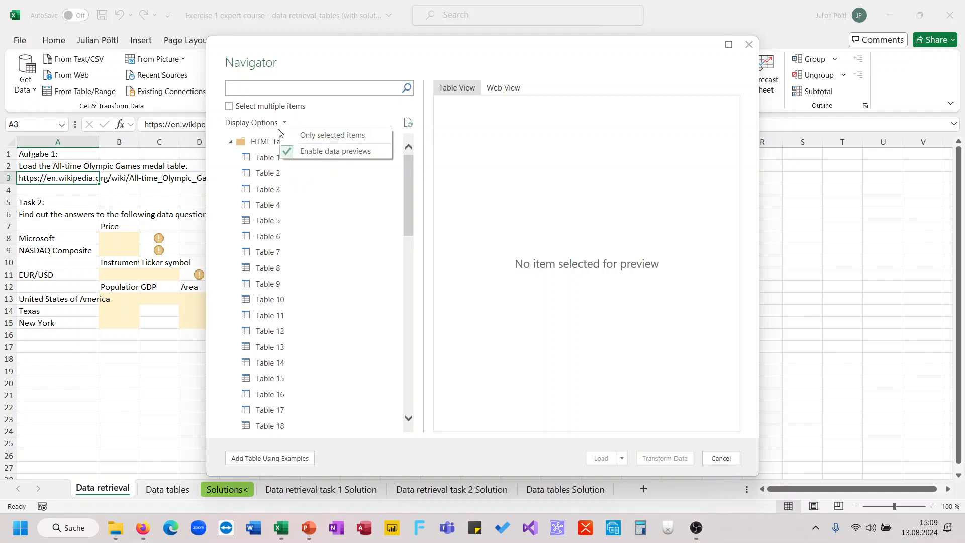
pyautogui.click(312, 119)
pyautogui.scroll(-12, 287, 239)
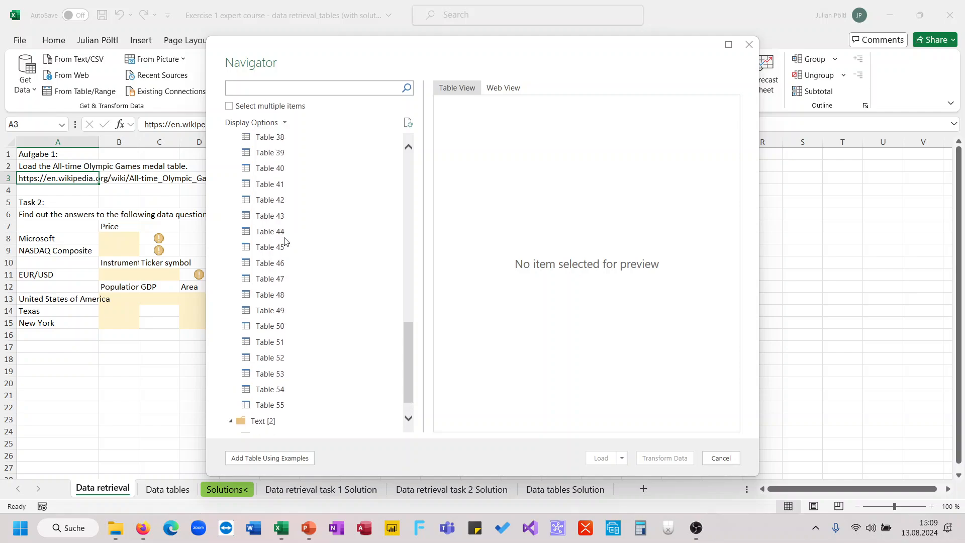
pyautogui.scroll(12, 286, 238)
pyautogui.click(271, 157)
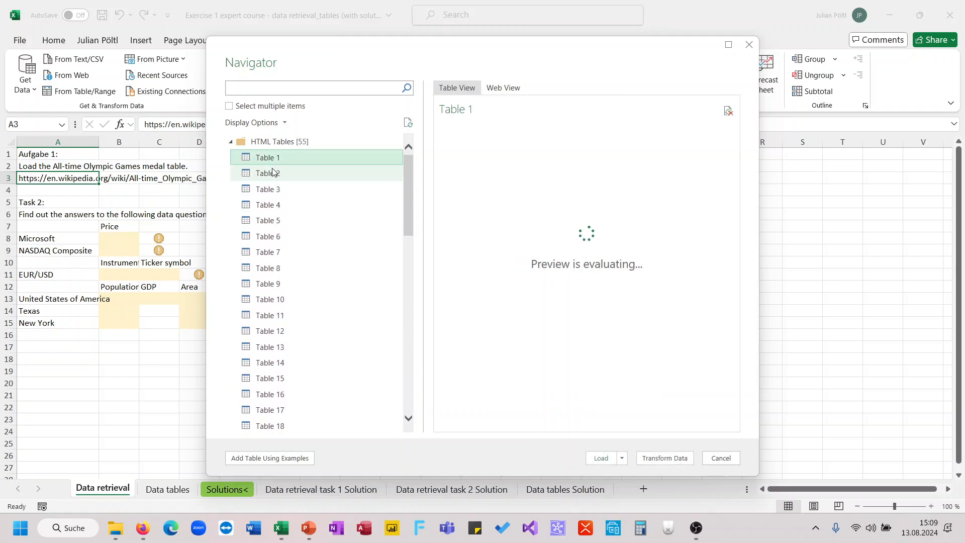
pyautogui.click(273, 173)
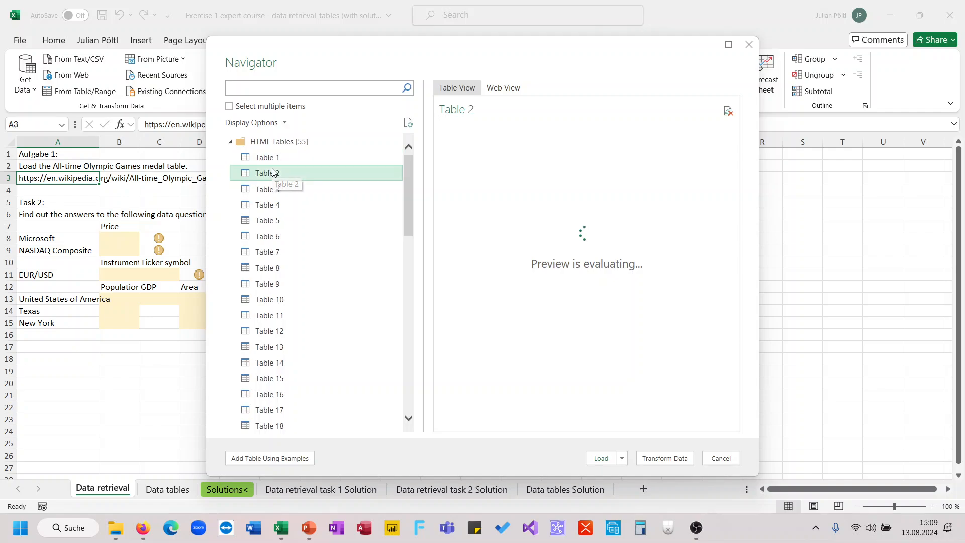
pyautogui.click(279, 189)
pyautogui.scroll(-1, 309, 340)
pyautogui.scroll(-12, 309, 340)
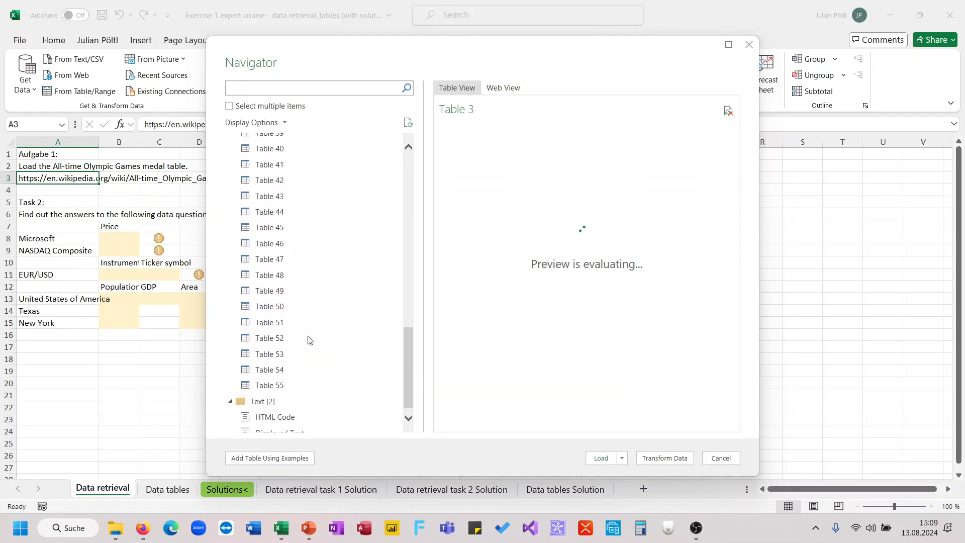
pyautogui.click(280, 378)
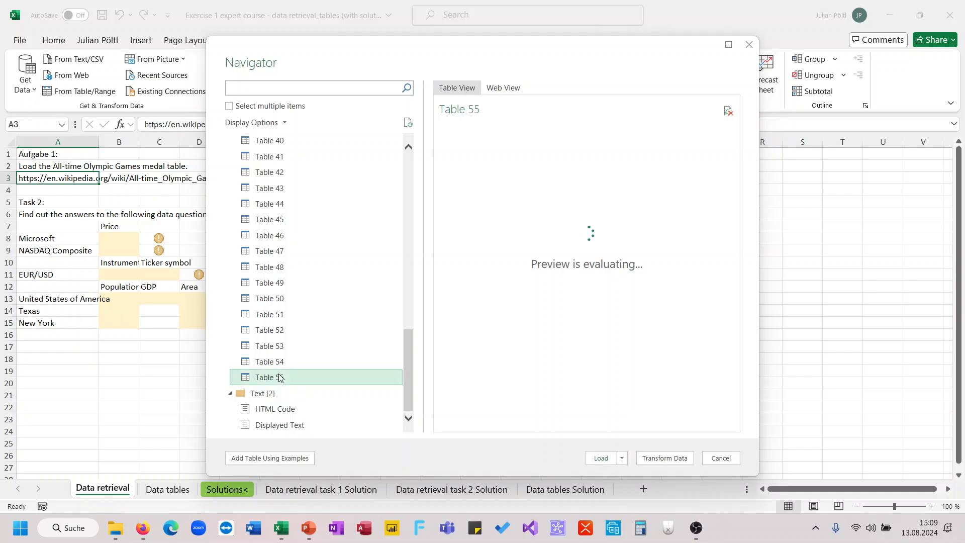
pyautogui.scroll(13, 312, 252)
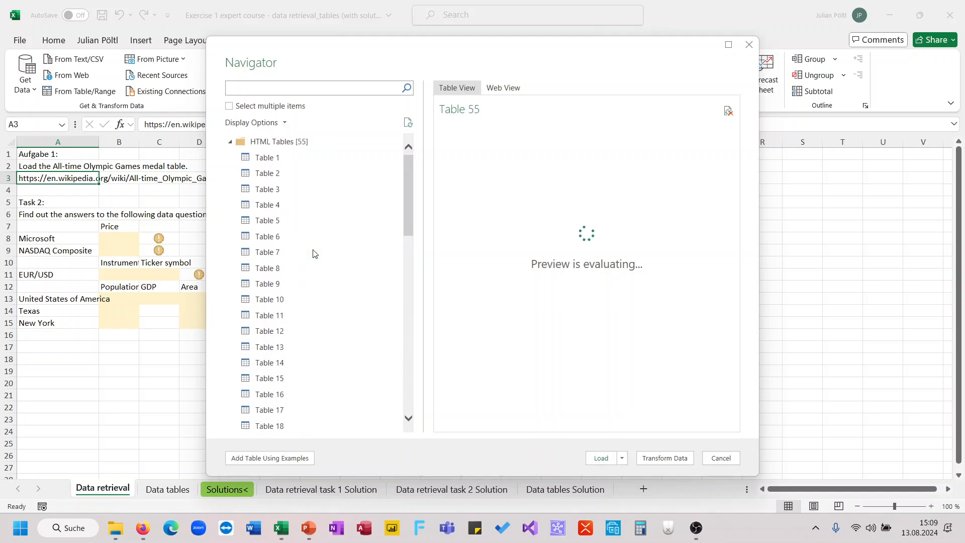
# - Check the display options and try previews of further tables, including Tables 4, 10, 13, 54 and 49
pyautogui.click(290, 159)
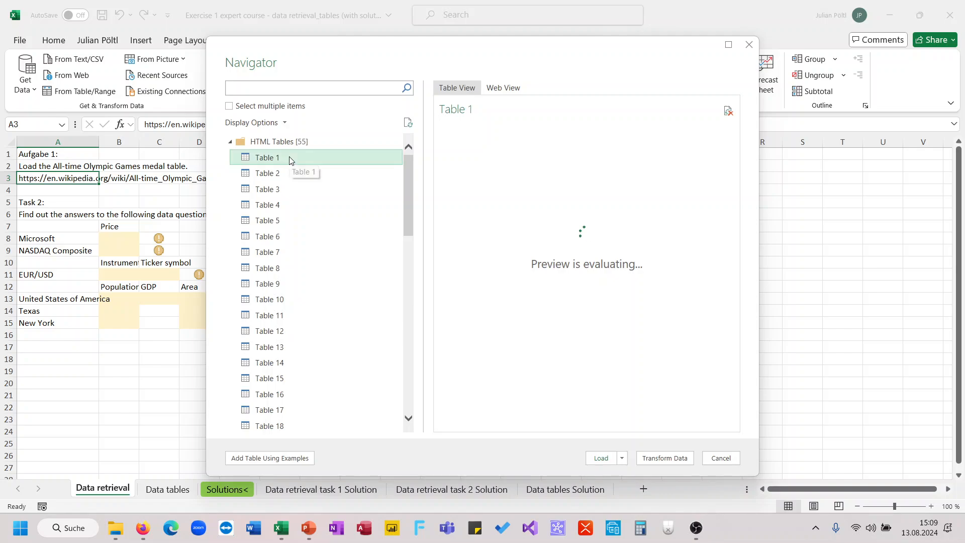
pyautogui.click(285, 124)
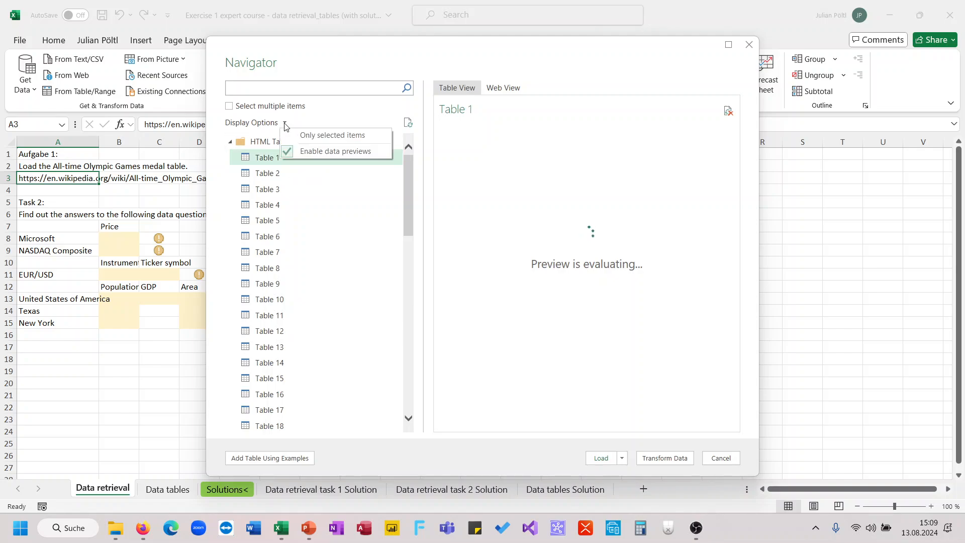
pyautogui.click(334, 123)
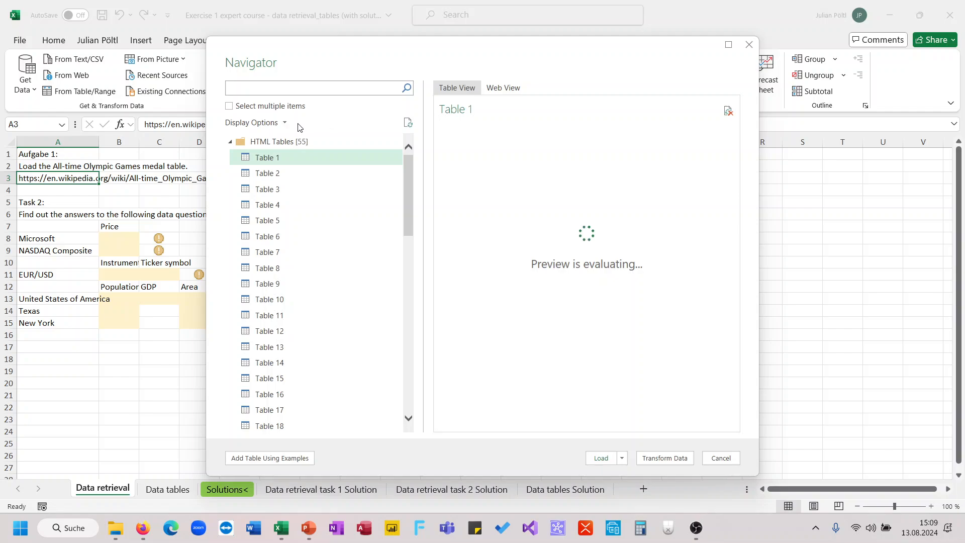
pyautogui.click(283, 173)
pyautogui.click(287, 206)
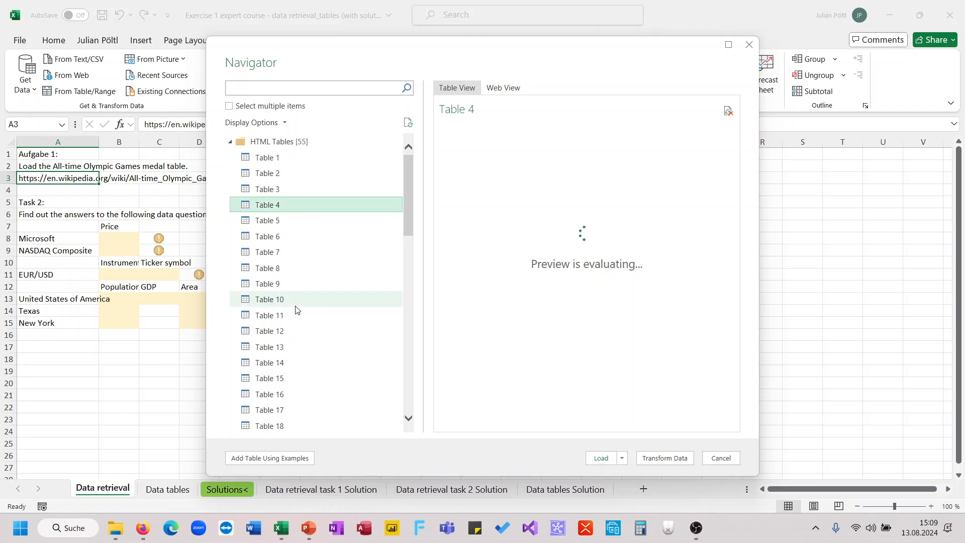
pyautogui.click(295, 300)
pyautogui.click(297, 348)
pyautogui.scroll(-13, 297, 351)
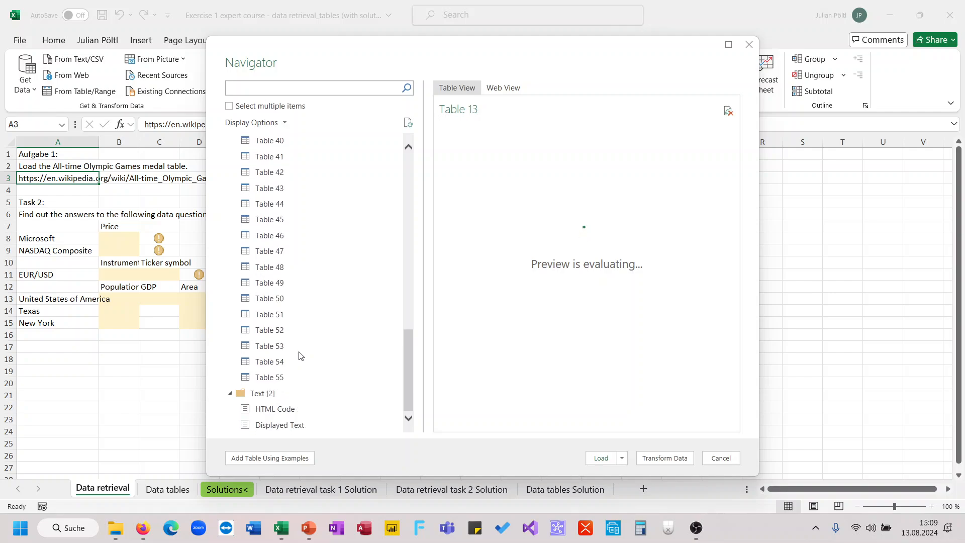
pyautogui.click(289, 381)
pyautogui.click(293, 368)
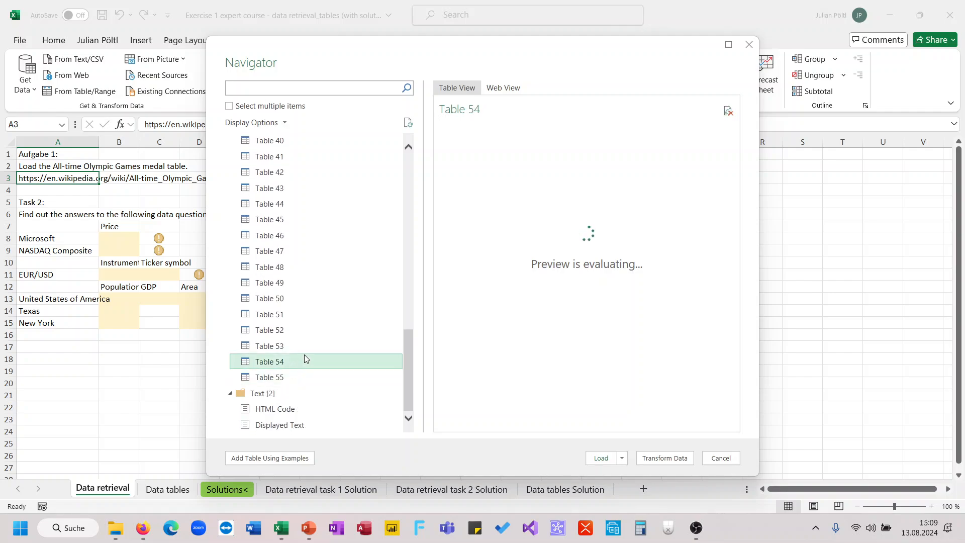
pyautogui.click(302, 330)
pyautogui.click(302, 282)
pyautogui.scroll(11, 302, 277)
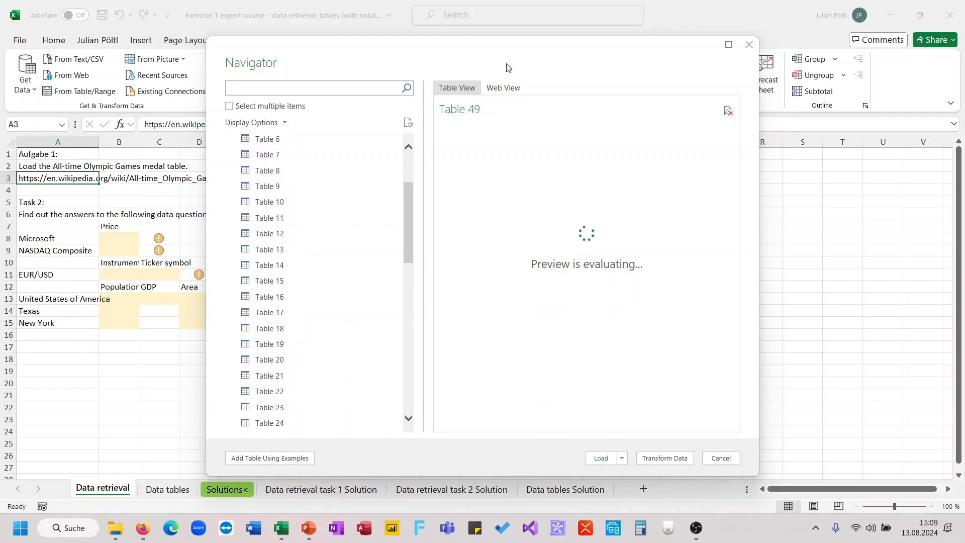
# - Examine the Wikipedia page in Web View to locate the medal table by team
pyautogui.click(505, 88)
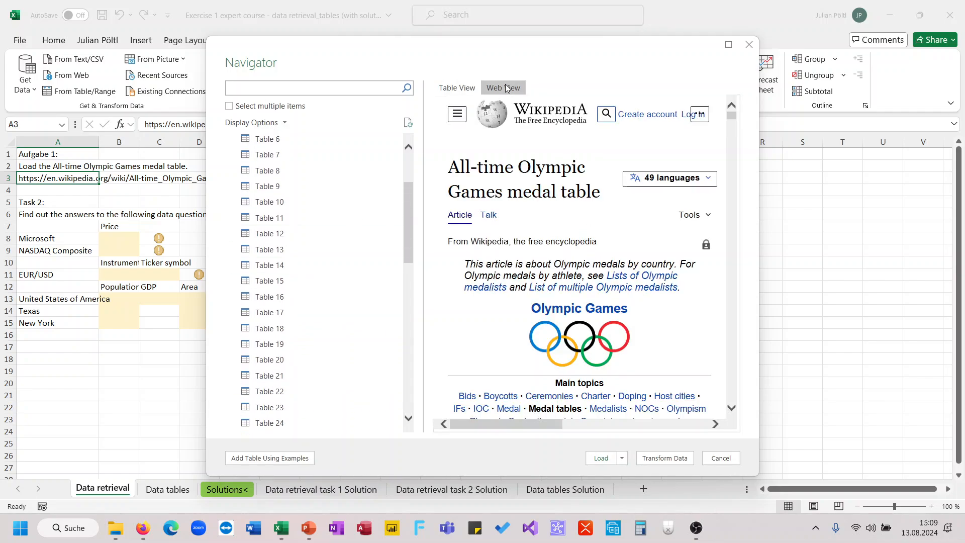
pyautogui.scroll(-2, 488, 237)
pyautogui.scroll(-6, 489, 236)
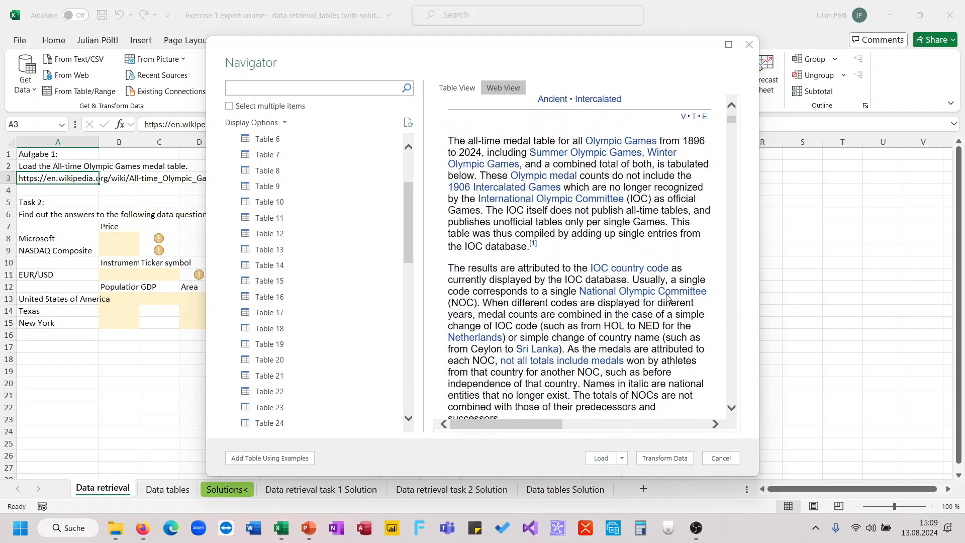
pyautogui.scroll(-10, 489, 237)
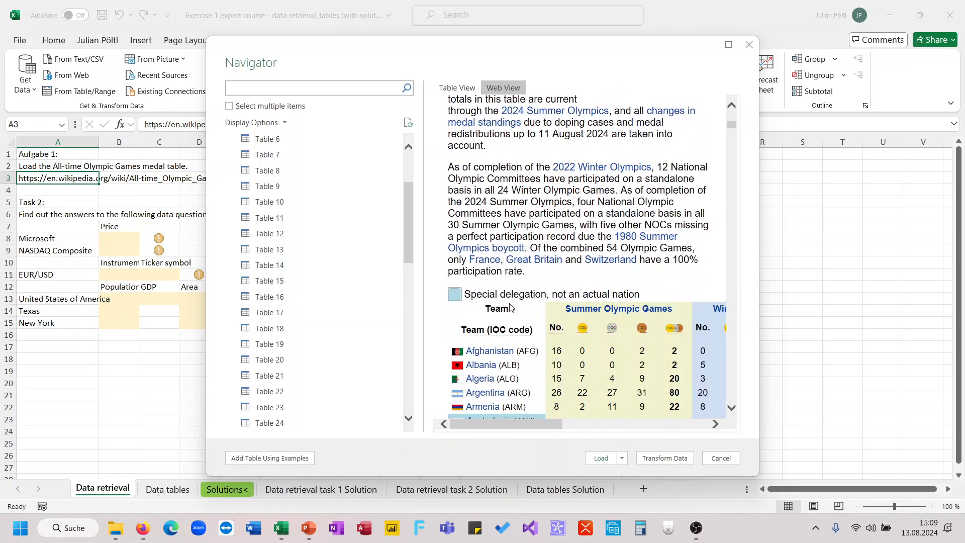
pyautogui.scroll(-3, 510, 307)
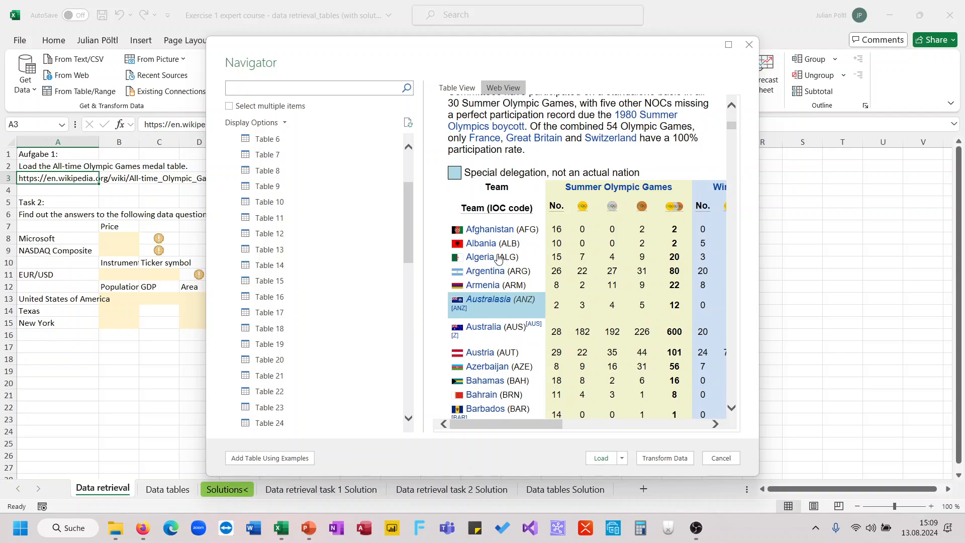
pyautogui.scroll(-5, 480, 206)
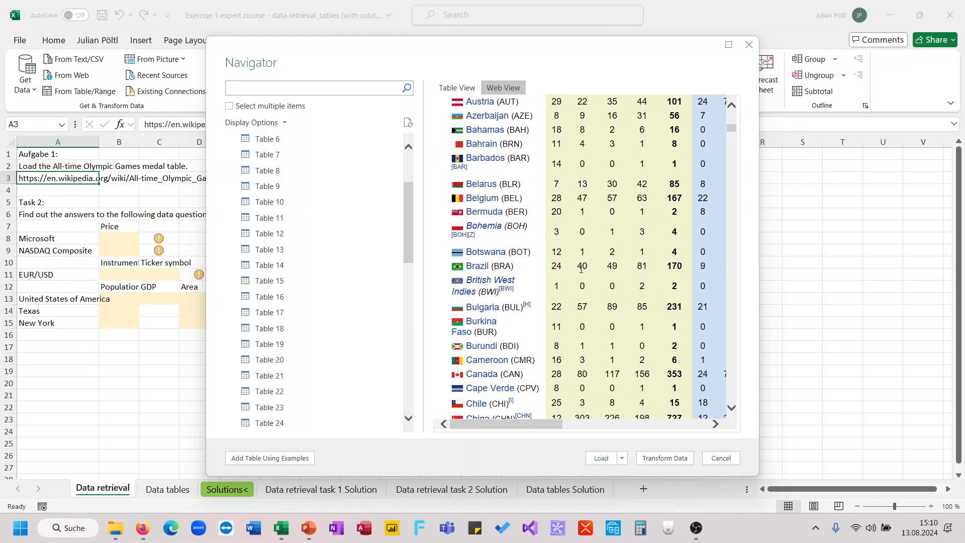
pyautogui.scroll(10, 582, 270)
pyautogui.scroll(2, 581, 270)
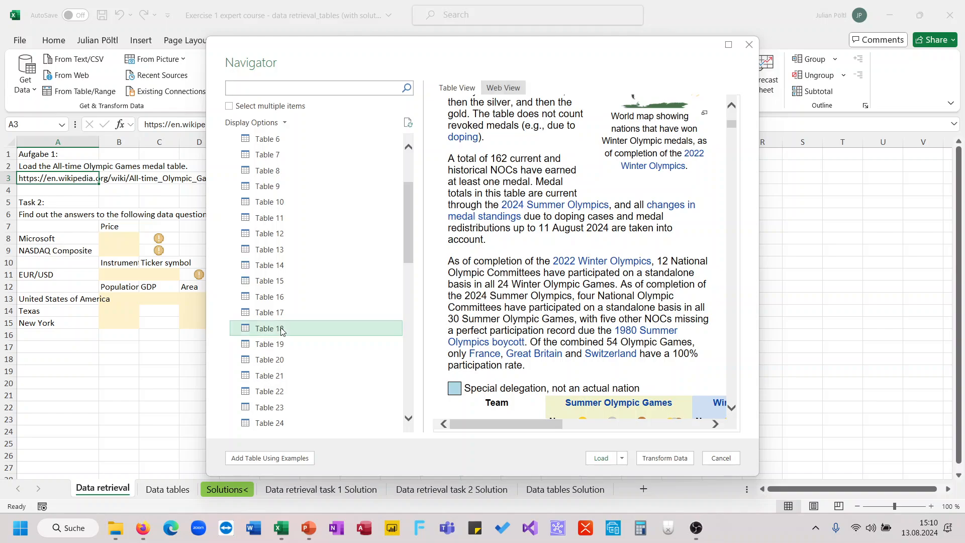
# - Return to the table preview, choose Table 3 with the teams and their numbers of Games, and load it into the workbook
pyautogui.click(462, 88)
pyautogui.click(324, 218)
pyautogui.scroll(2, 325, 218)
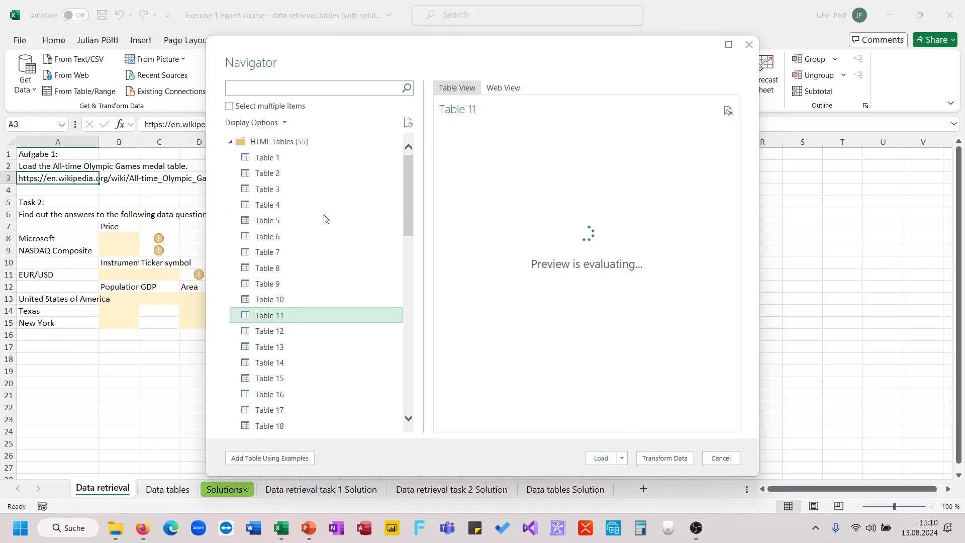
pyautogui.click(277, 159)
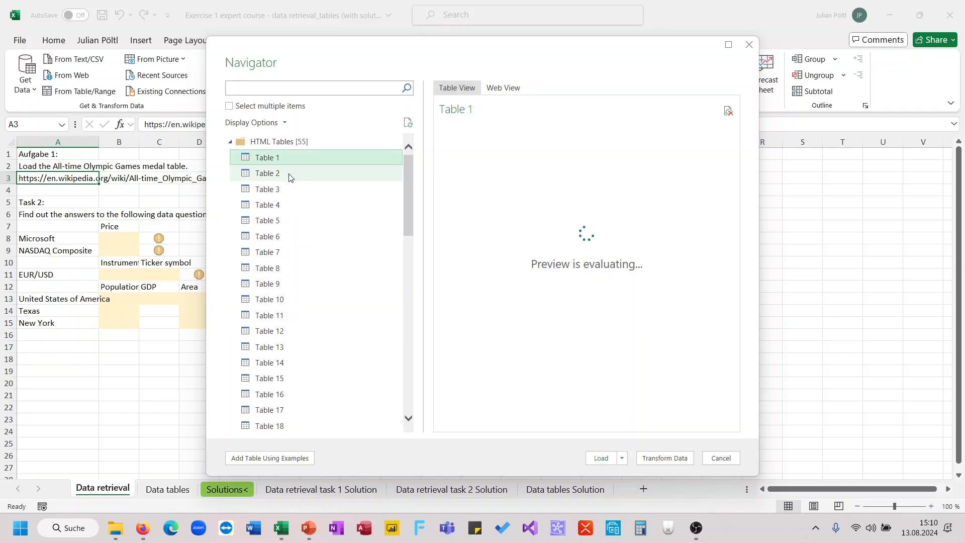
pyautogui.click(290, 179)
pyautogui.click(292, 190)
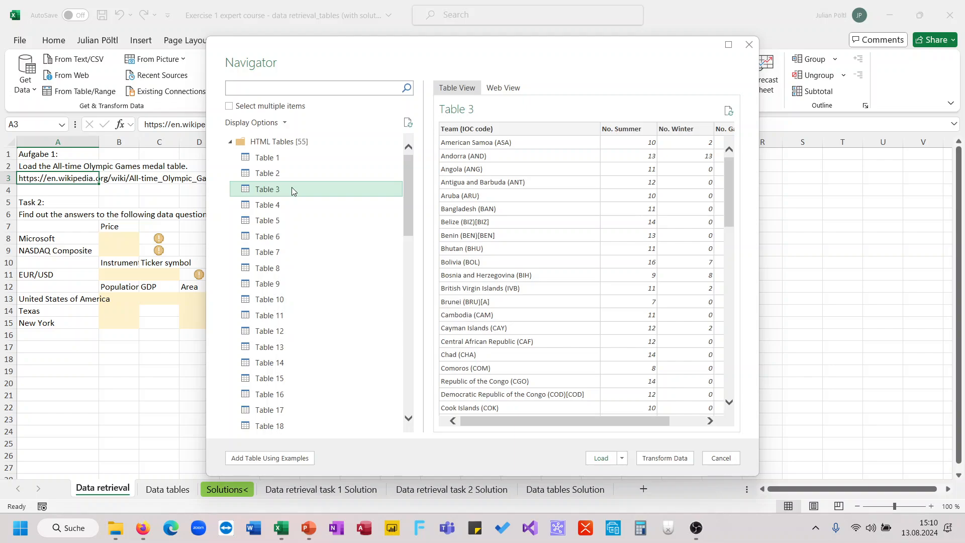
pyautogui.moveTo(576, 416); pyautogui.dragTo(538, 430)
pyautogui.scroll(-15, 548, 351)
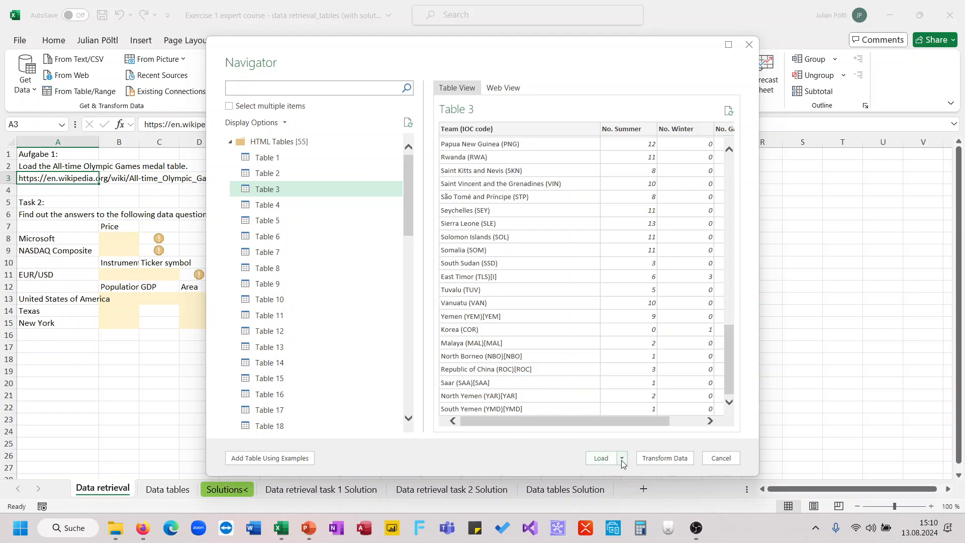
pyautogui.click(597, 460)
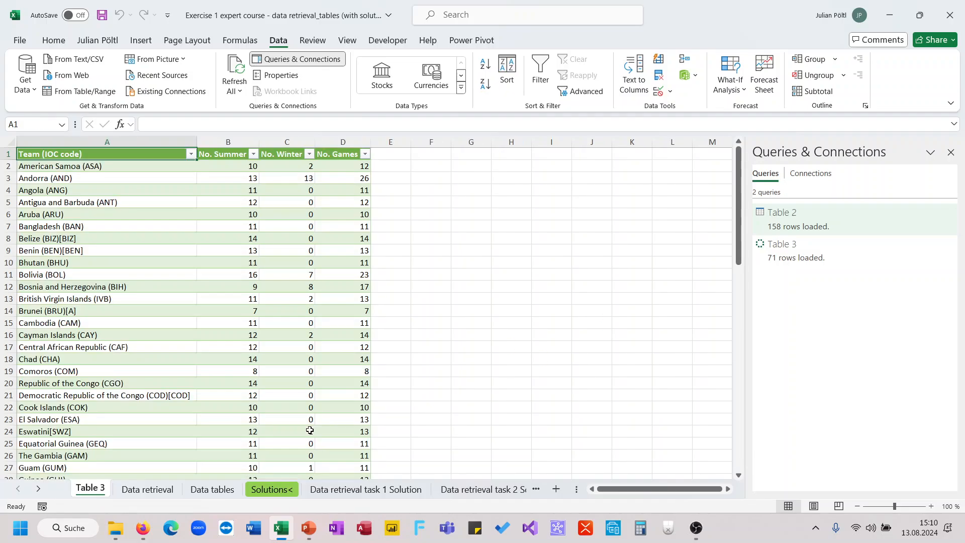
# - Review the loaded Table 3 rows and compare them with the table on the Data retrieval task 1 Solution sheet
pyautogui.scroll(-20, 187, 350)
pyautogui.scroll(20, 188, 352)
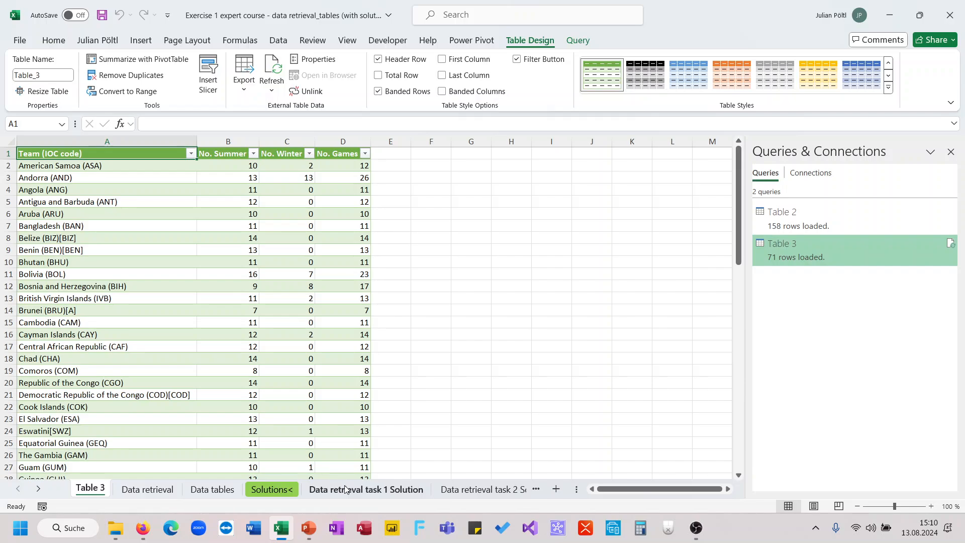
pyautogui.click(366, 489)
pyautogui.hscroll(3, 368, 287)
pyautogui.hscroll(-3, 369, 286)
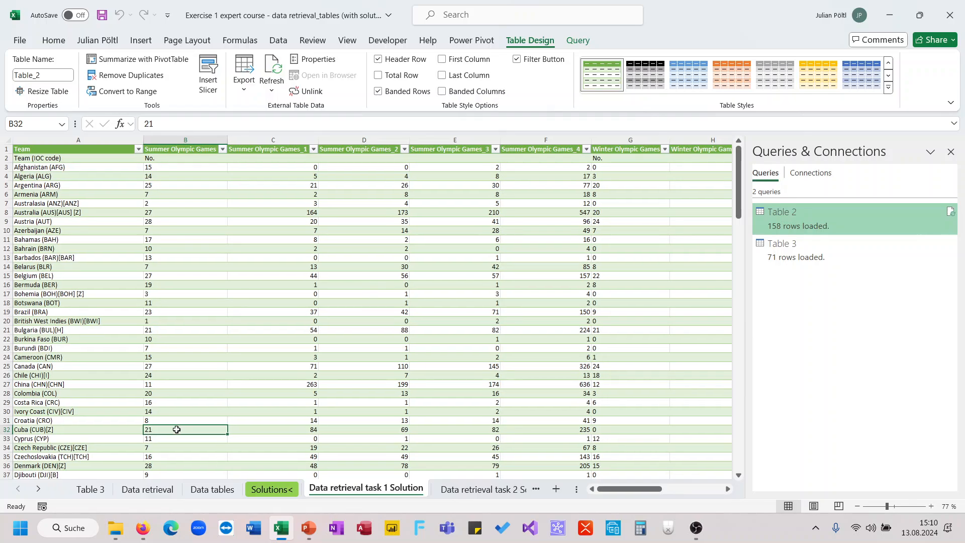
# - On the Data retrieval sheet, convert the Microsoft and NASDAQ Composite cells A8:A9 to the Stocks data type
pyautogui.click(149, 487)
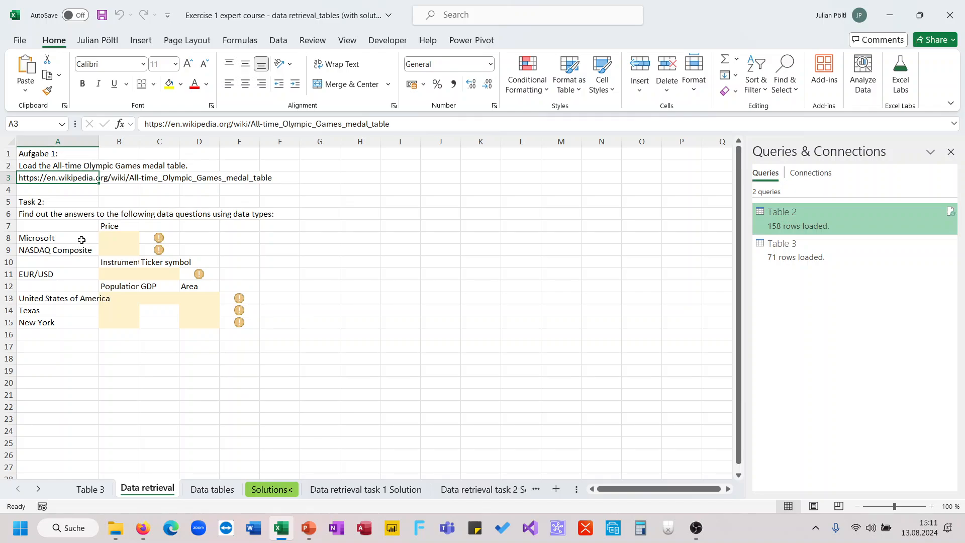
pyautogui.moveTo(81, 239); pyautogui.dragTo(57, 246)
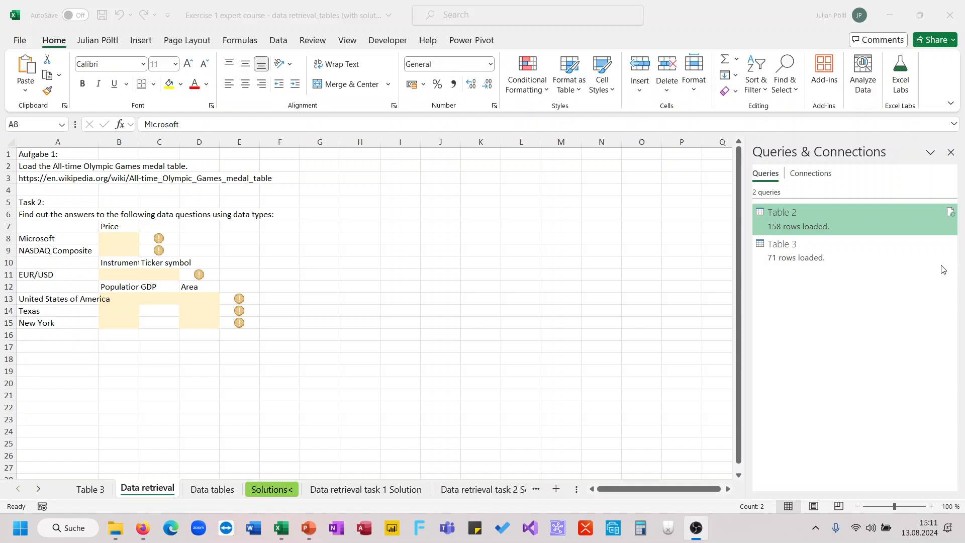
pyautogui.click(280, 41)
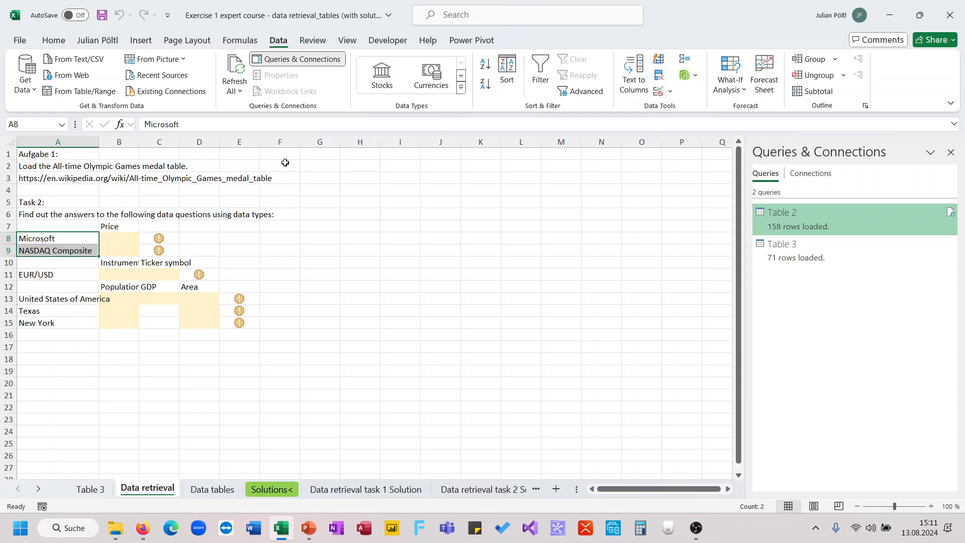
pyautogui.click(381, 77)
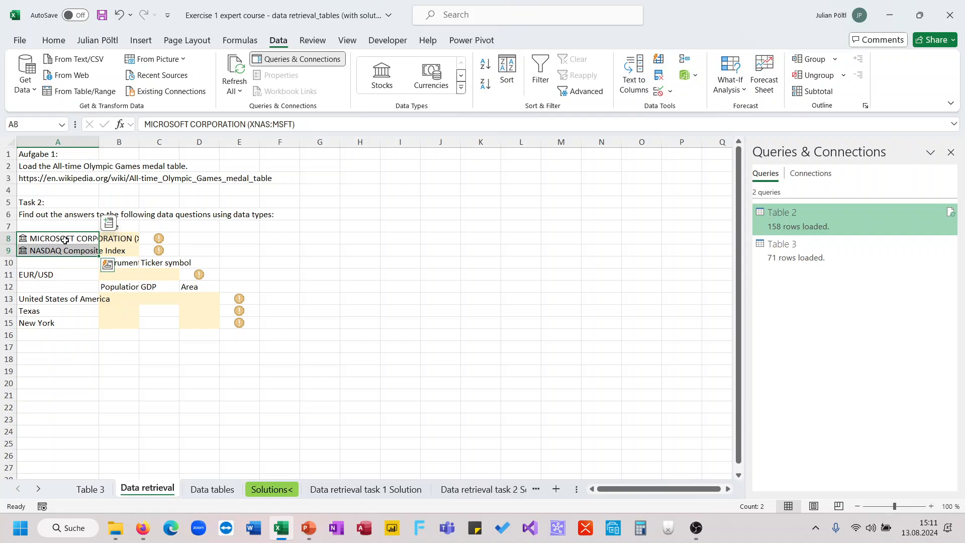
# - Extract the Preis field of the Microsoft stock into the Price cell B8
pyautogui.moveTo(65, 239); pyautogui.dragTo(64, 248)
pyautogui.click(111, 225)
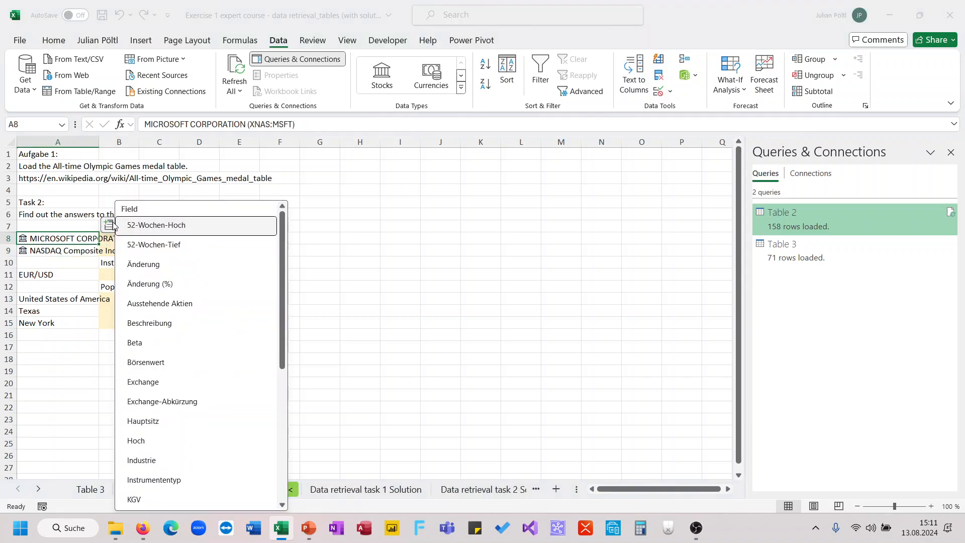
pyautogui.scroll(-4, 146, 387)
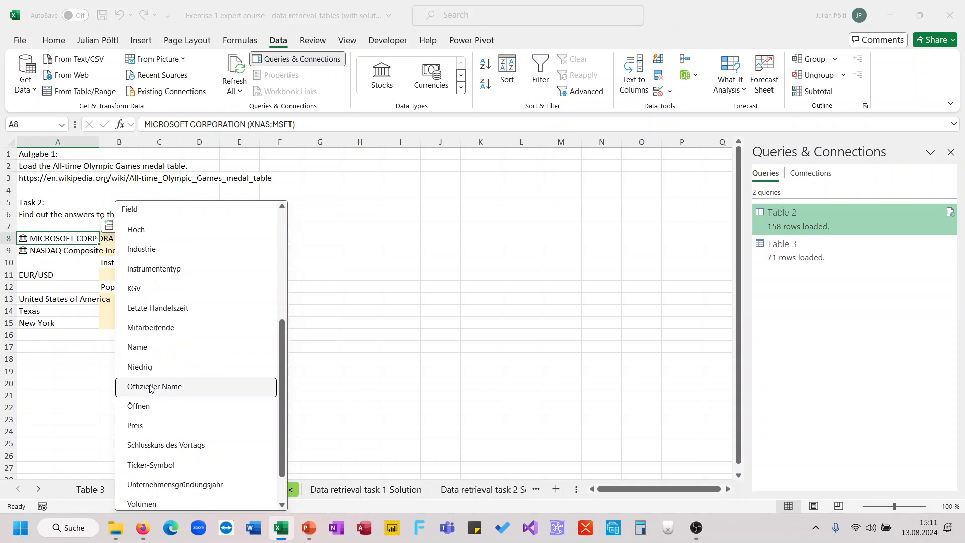
pyautogui.click(135, 425)
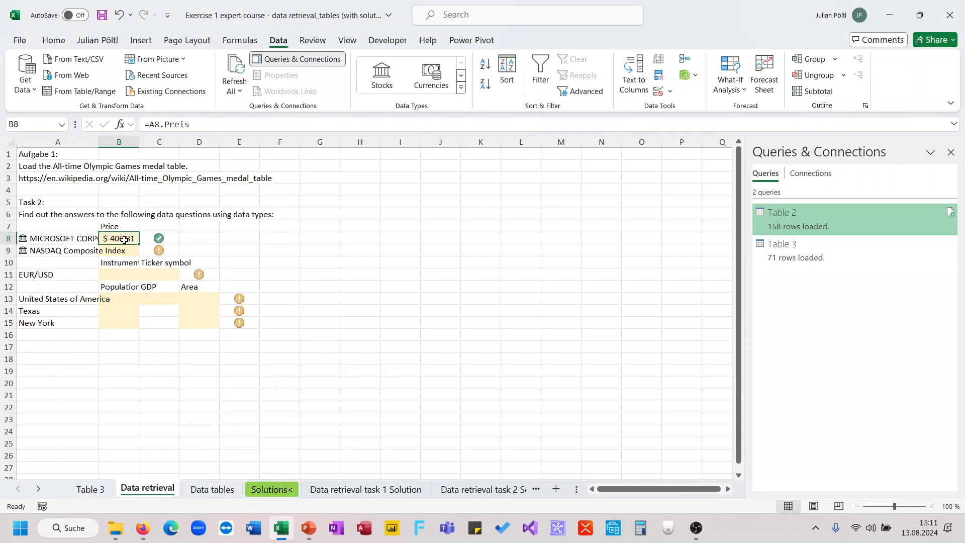
# - Copy the Microsoft price formula to B9 for the NASDAQ Composite and fit column B to its contents
pyautogui.hotkey('ctrl', 'c')
pyautogui.click(124, 251)
pyautogui.hotkey('ctrl', 'v')
pyautogui.click(239, 250)
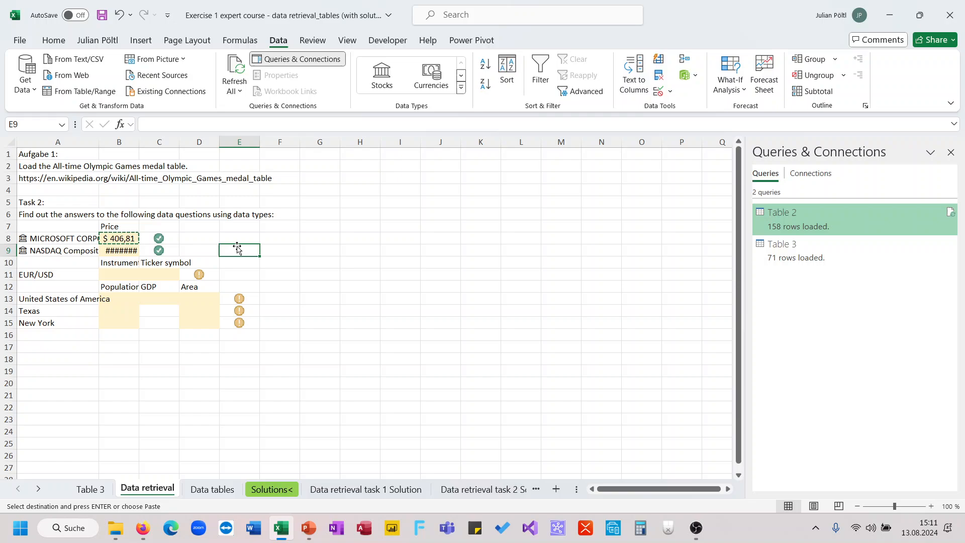
pyautogui.doubleClick(139, 141)
pyautogui.click(224, 225)
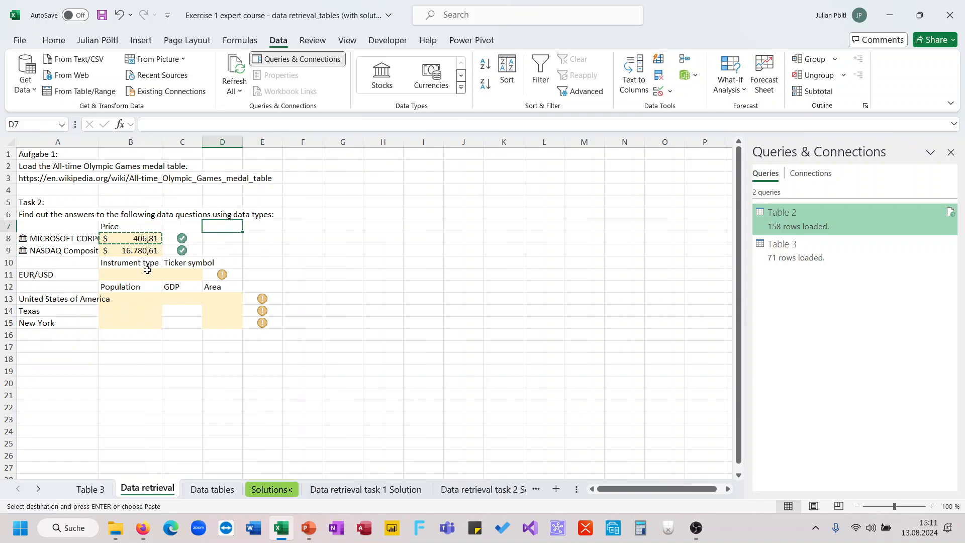
# - Convert EUR/USD in A11 to the Currencies data type and extract its Instrumententyp field
pyautogui.click(141, 271)
pyautogui.click(83, 274)
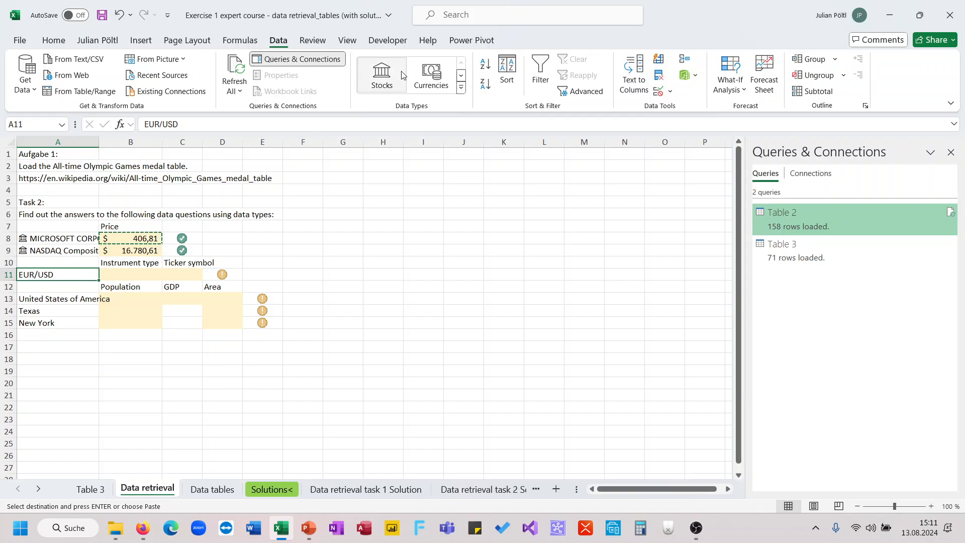
pyautogui.click(430, 76)
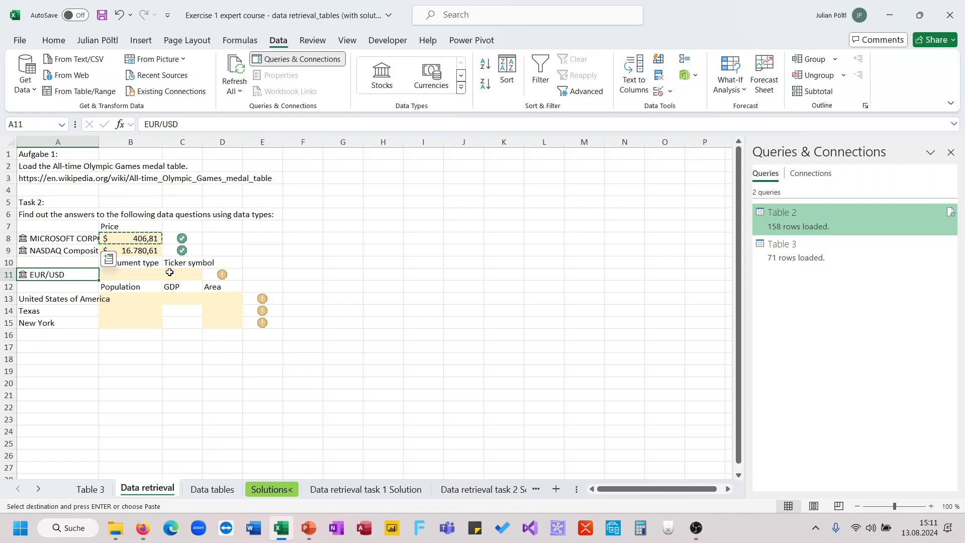
pyautogui.click(109, 260)
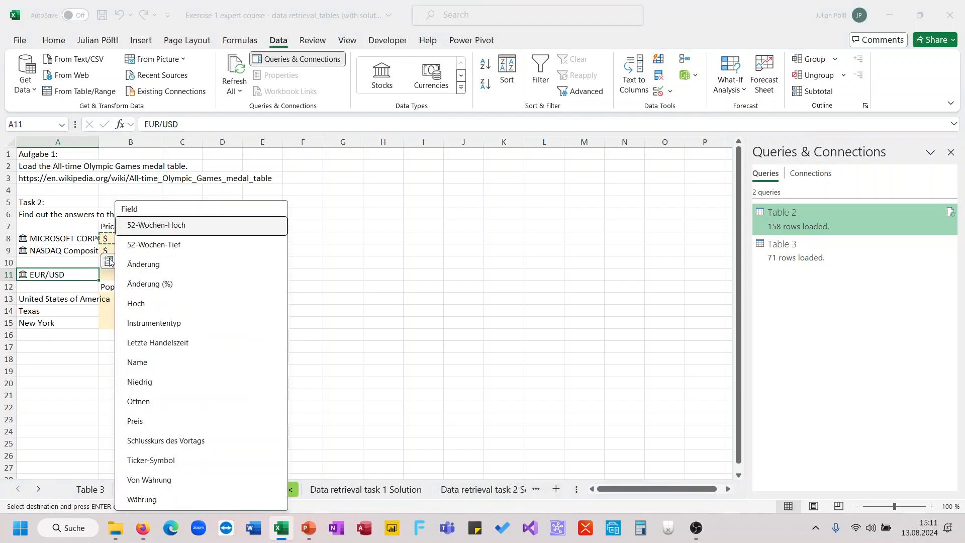
pyautogui.click(166, 323)
# - Enter a formula in C11 that references A11 and returns the Ticker-Symbol field of EUR/USD
pyautogui.click(172, 275)
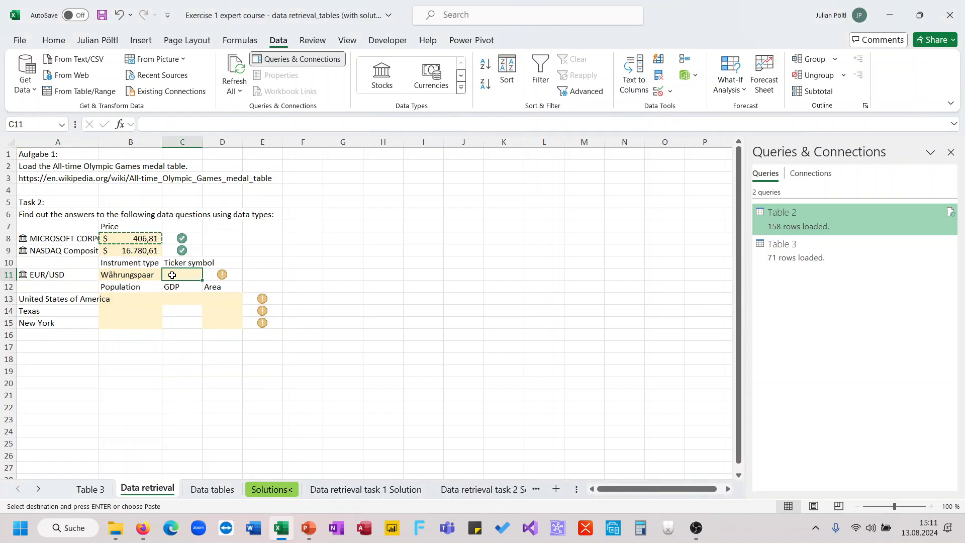
pyautogui.click(145, 274)
pyautogui.click(186, 275)
pyautogui.write('=')
pyautogui.press('Left')
pyautogui.press('Left')
pyautogui.write('.')
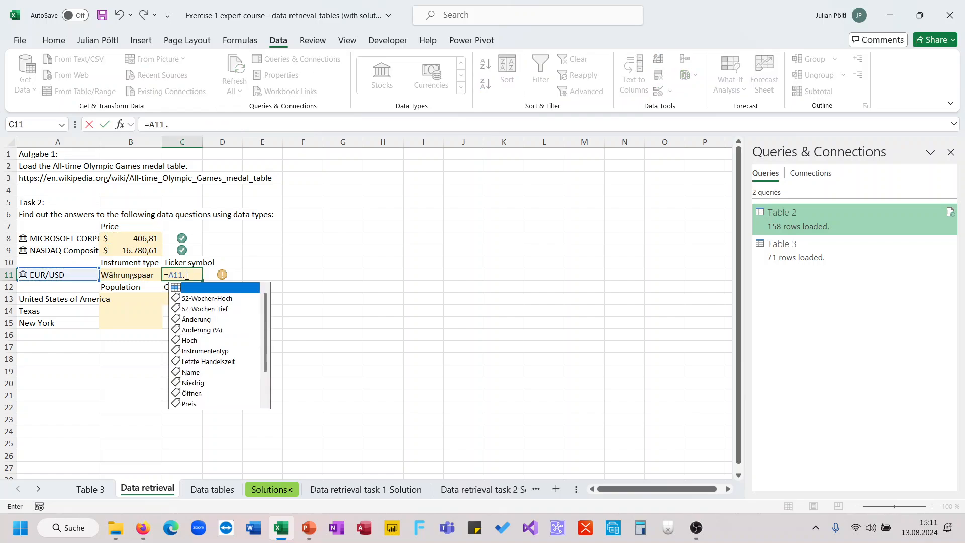
pyautogui.scroll(-2, 232, 356)
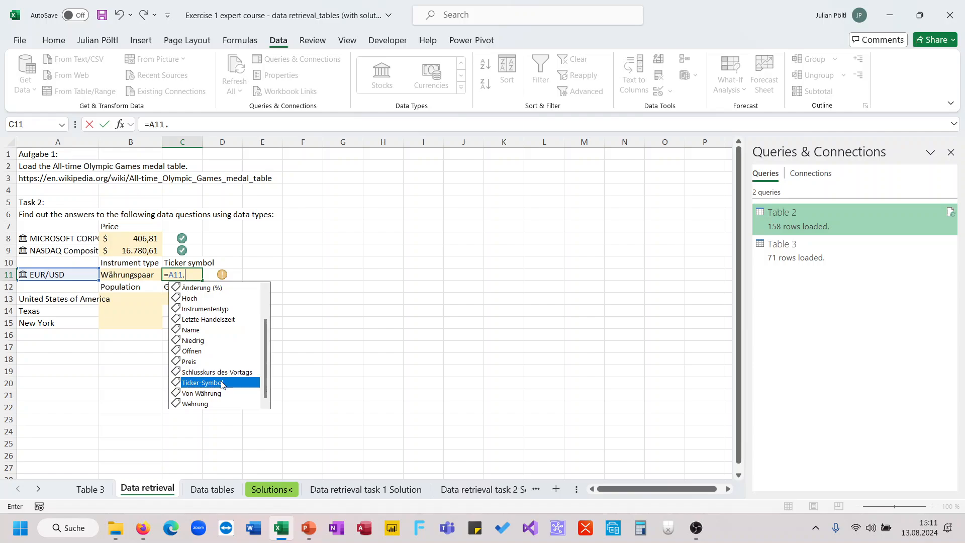
pyautogui.doubleClick(211, 383)
pyautogui.press('Return')
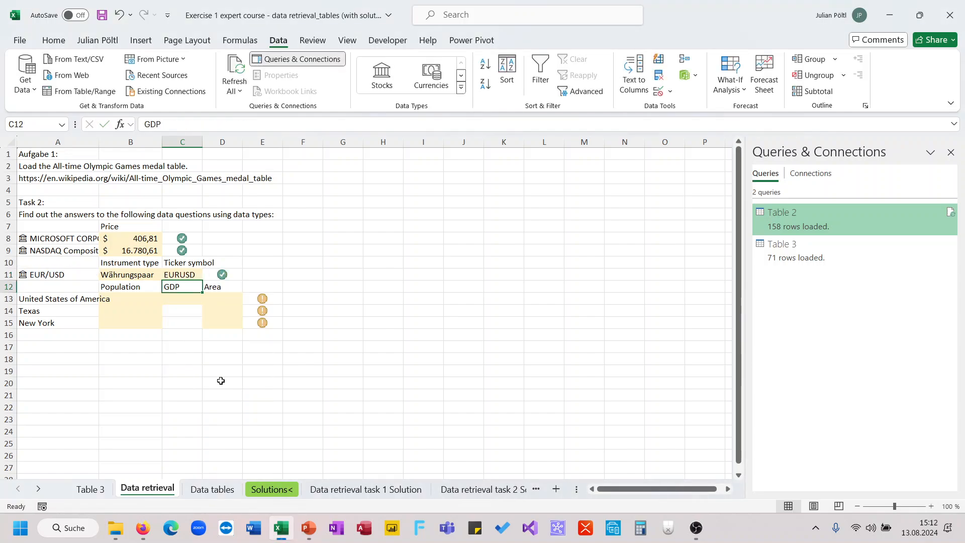
# - Convert United States of America, Texas and New York in A13:A15 to the Geography data type and extract their population
pyautogui.click(130, 299)
pyautogui.moveTo(80, 300); pyautogui.dragTo(76, 323)
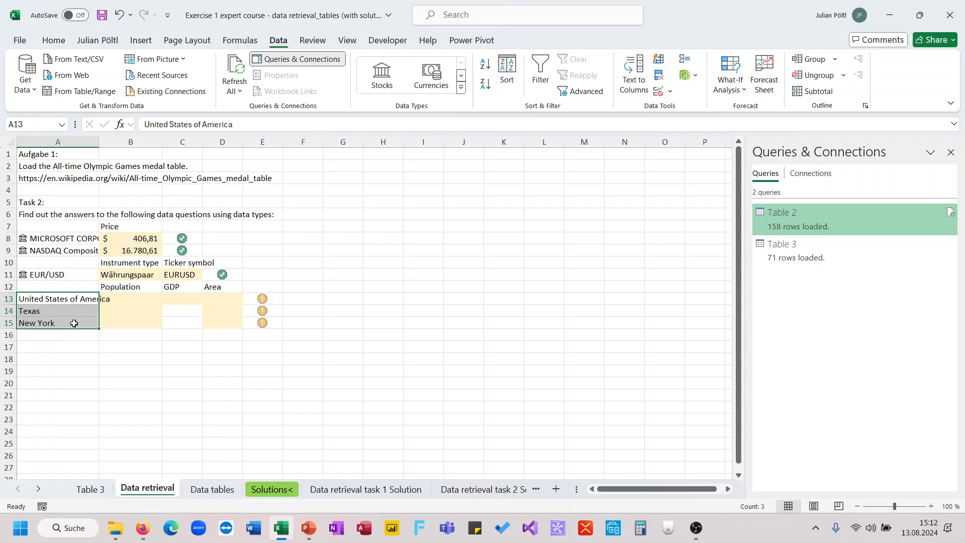
pyautogui.click(461, 75)
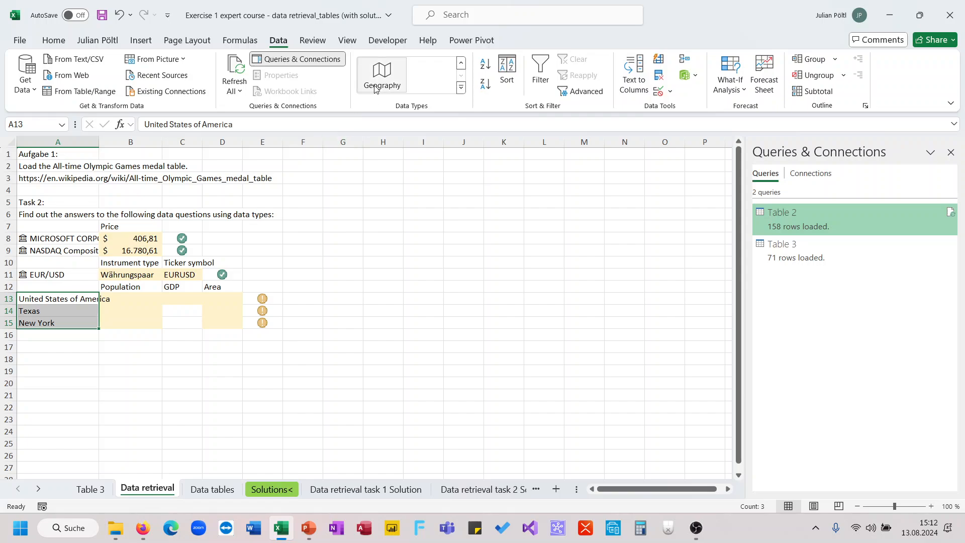
pyautogui.click(383, 70)
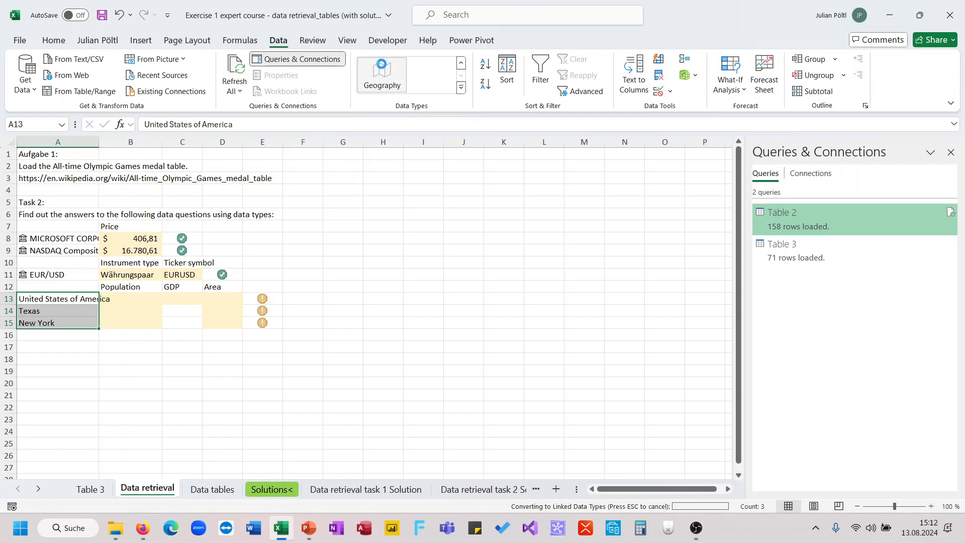
pyautogui.click(111, 288)
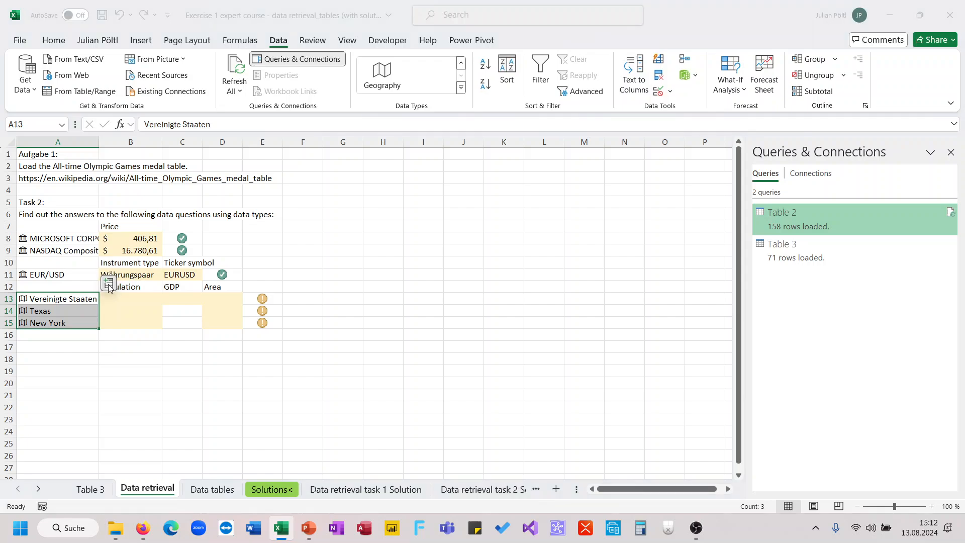
pyautogui.click(166, 387)
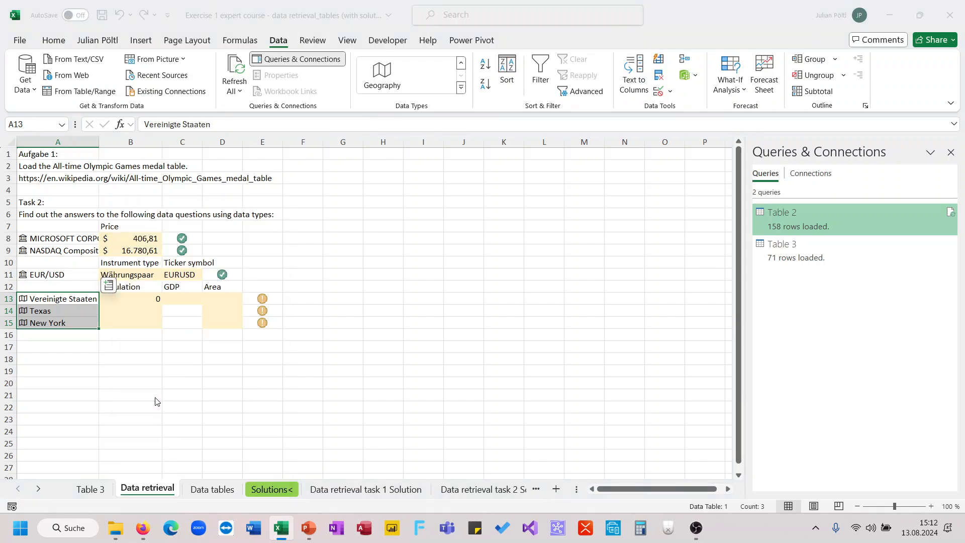
# - Enter the formula =A13.BIP in C13 to retrieve the GDP of the United States
pyautogui.click(180, 304)
pyautogui.write('=')
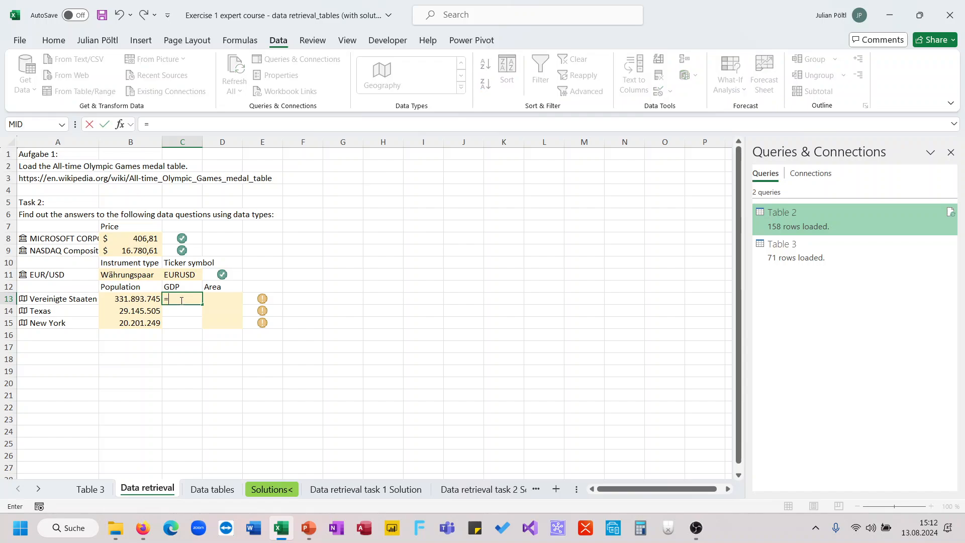
pyautogui.press('Left')
pyautogui.press('Left')
pyautogui.write('.')
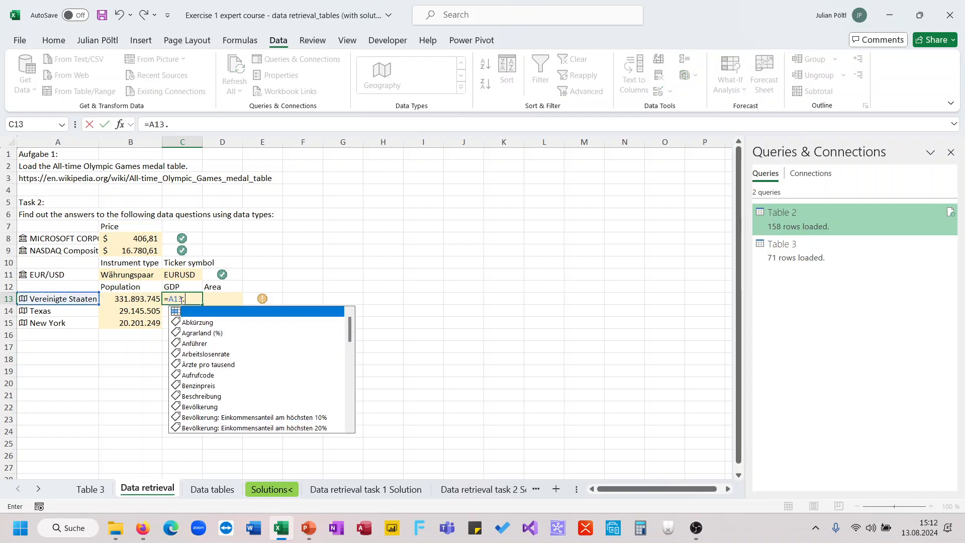
pyautogui.write('bip')
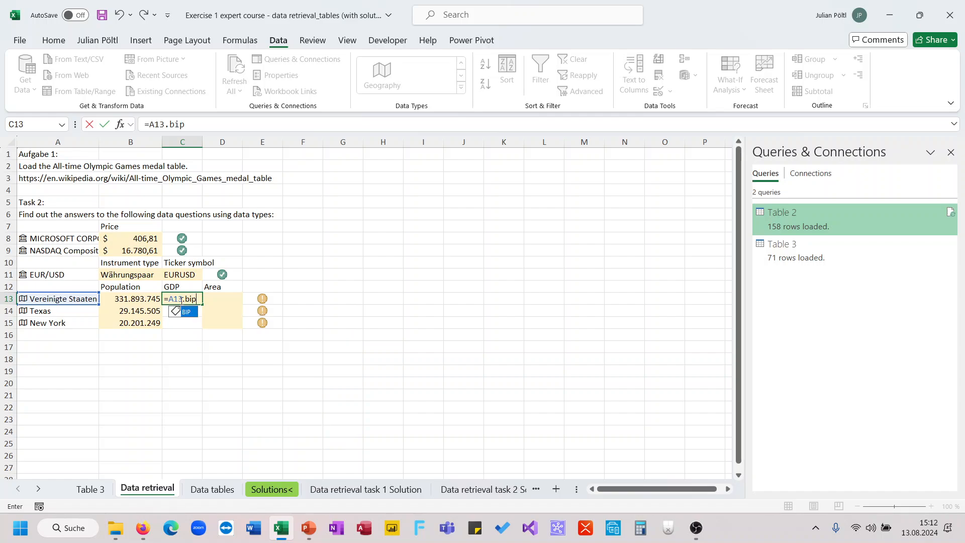
pyautogui.press('Return')
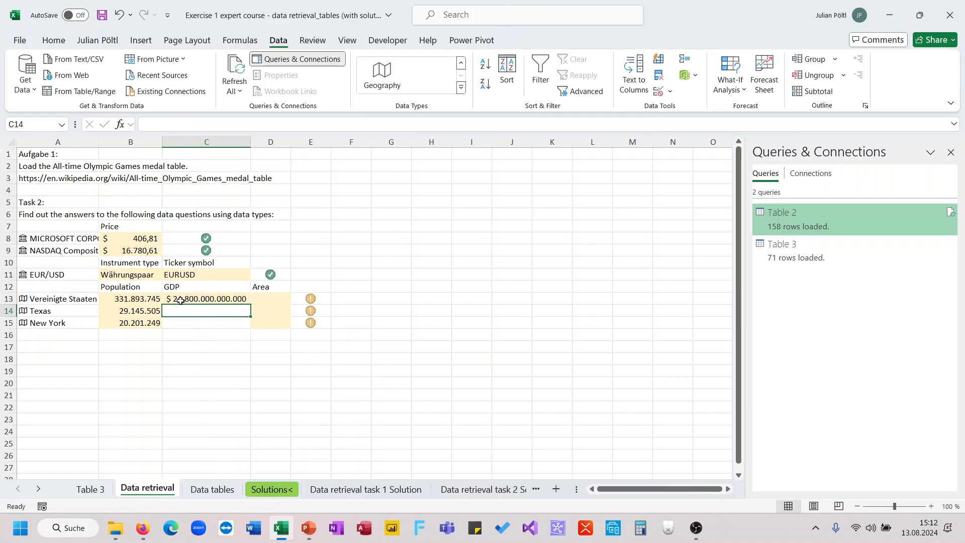
# - Enter one formula in D13 that returns the area field for all three places in A13:A15
pyautogui.click(263, 298)
pyautogui.write('=')
pyautogui.press('Left')
pyautogui.press('Left')
pyautogui.press('Left')
pyautogui.hotkey('shift', 'Down')
pyautogui.hotkey('shift', 'Down')
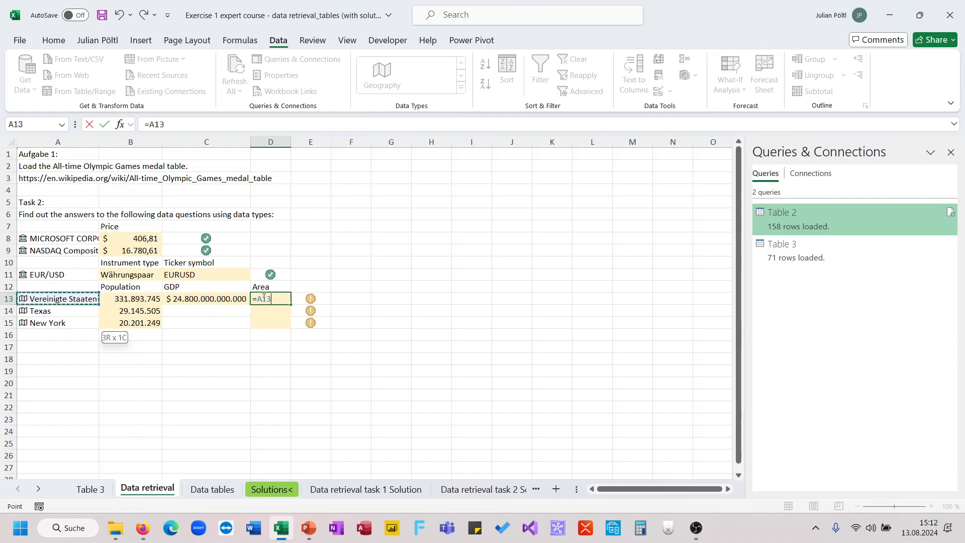
pyautogui.write('.are')
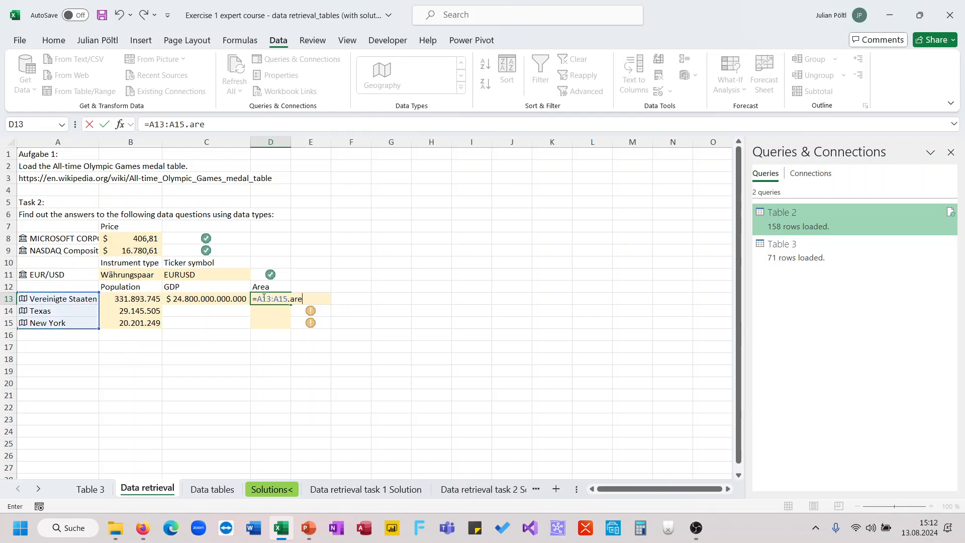
pyautogui.press('BackSpace')
pyautogui.press('BackSpace')
pyautogui.write('f')
pyautogui.press('BackSpace')
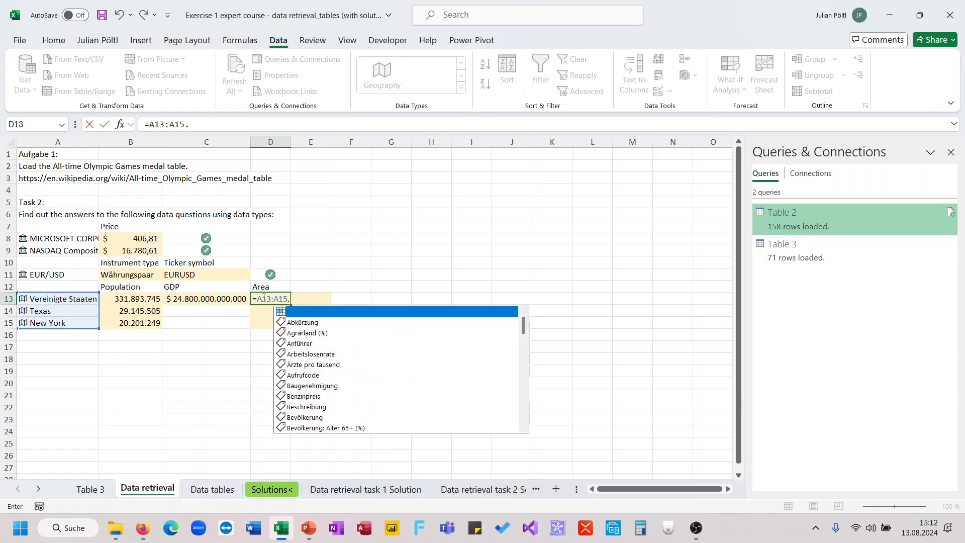
pyautogui.write('f')
pyautogui.press('Tab')
pyautogui.press('Return')
pyautogui.click(402, 298)
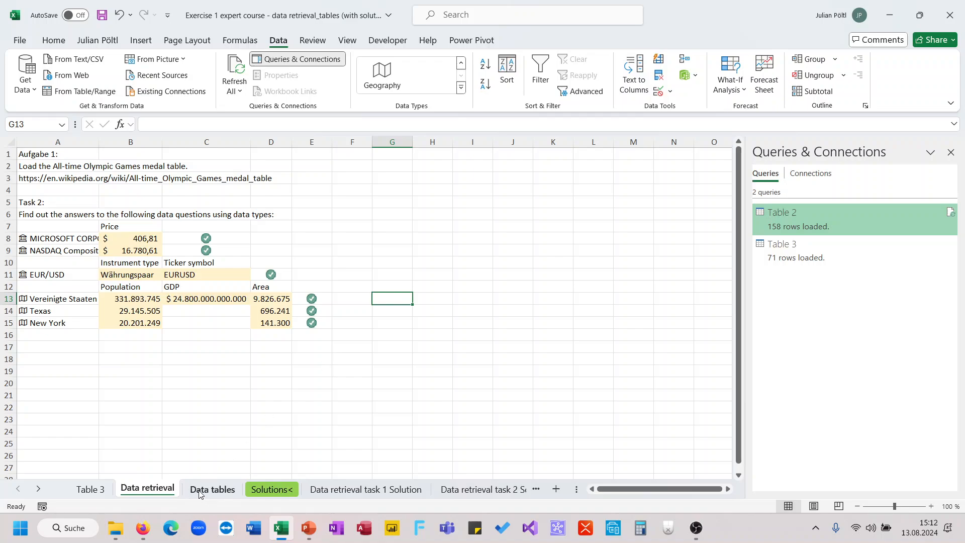
# - Open the Data tables sheet, look over its two table layouts, and close the Queries & Connections pane
pyautogui.click(211, 489)
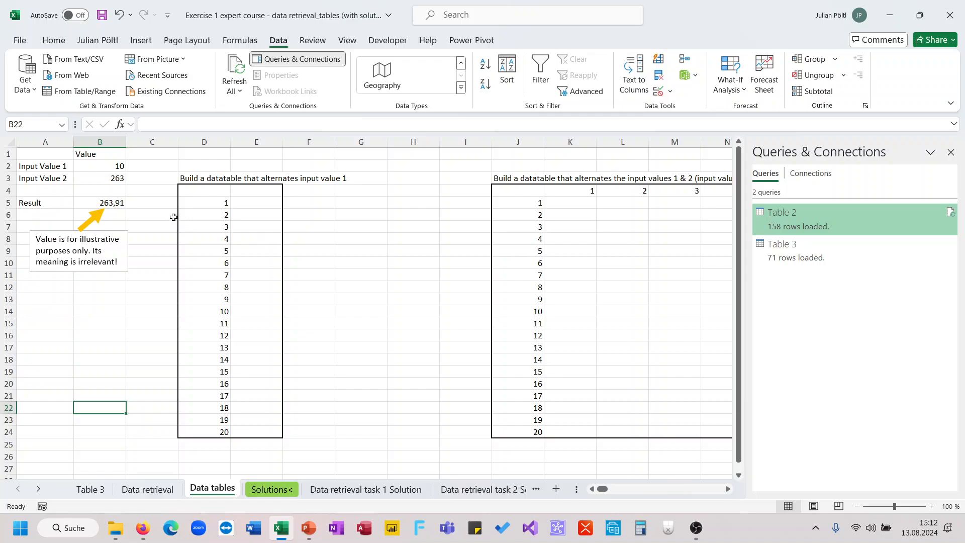
pyautogui.hscroll(3, 320, 237)
pyautogui.hscroll(6, 320, 237)
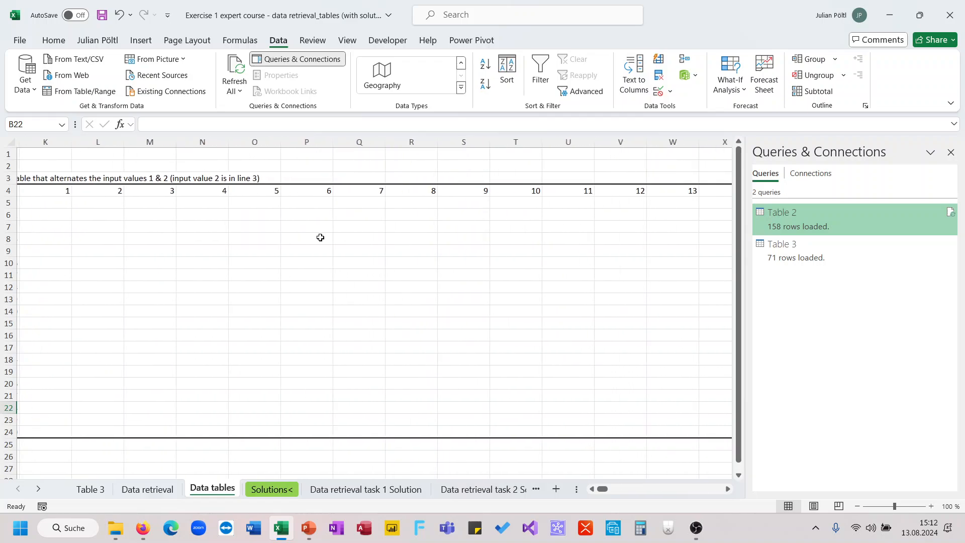
pyautogui.hscroll(-9, 318, 237)
pyautogui.click(950, 152)
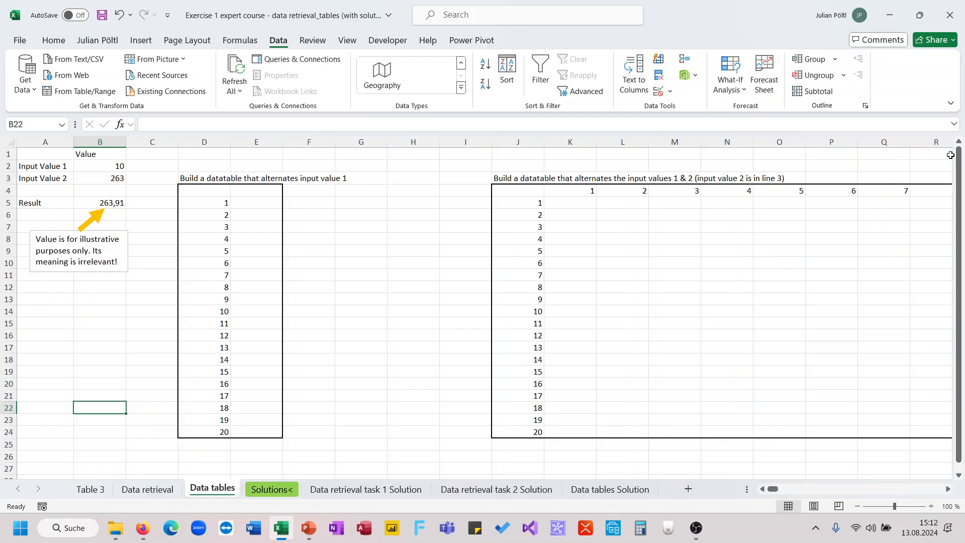
# - Examine how far the row 4 input values of the two-input data table extend, and return to column A
pyautogui.click(698, 307)
pyautogui.hscroll(12, 698, 308)
pyautogui.hscroll(10, 697, 308)
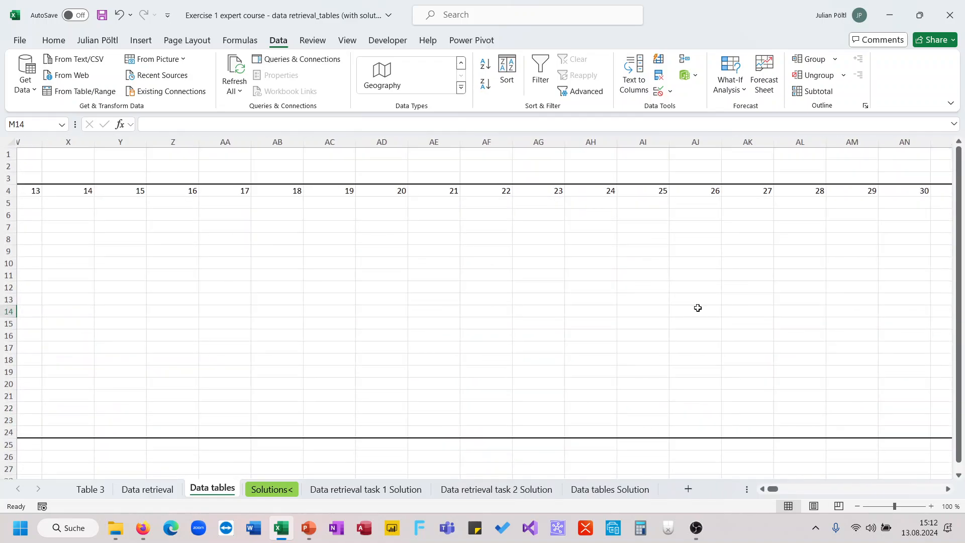
pyautogui.click(480, 192)
pyautogui.hotkey('ctrl', 'Right')
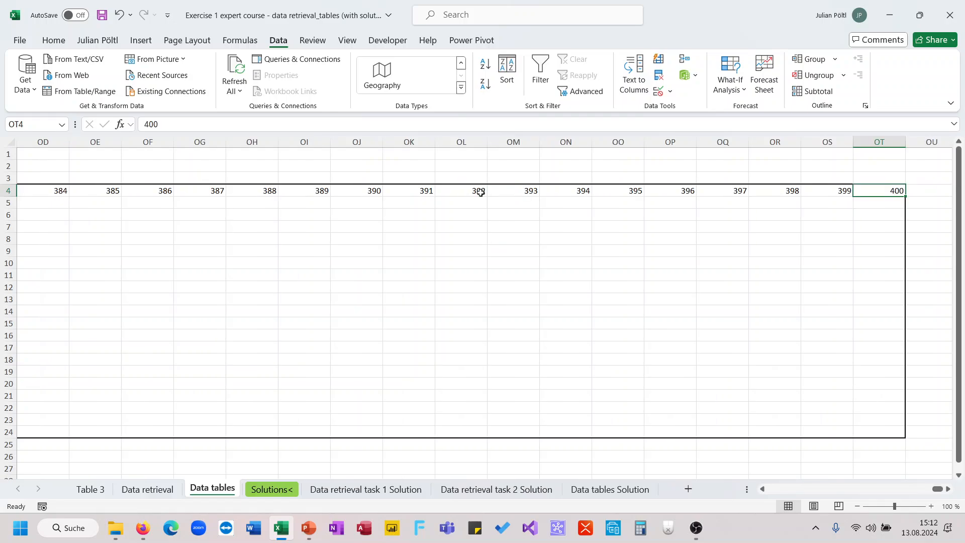
pyautogui.hotkey('ctrl', 'Left')
pyautogui.hotkey('ctrl', 'Left')
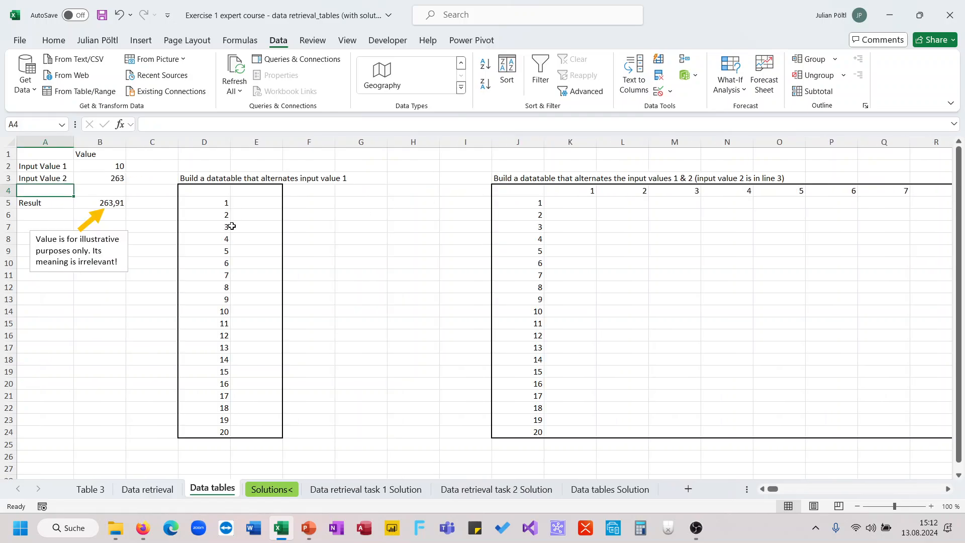
pyautogui.click(120, 204)
pyautogui.click(144, 204)
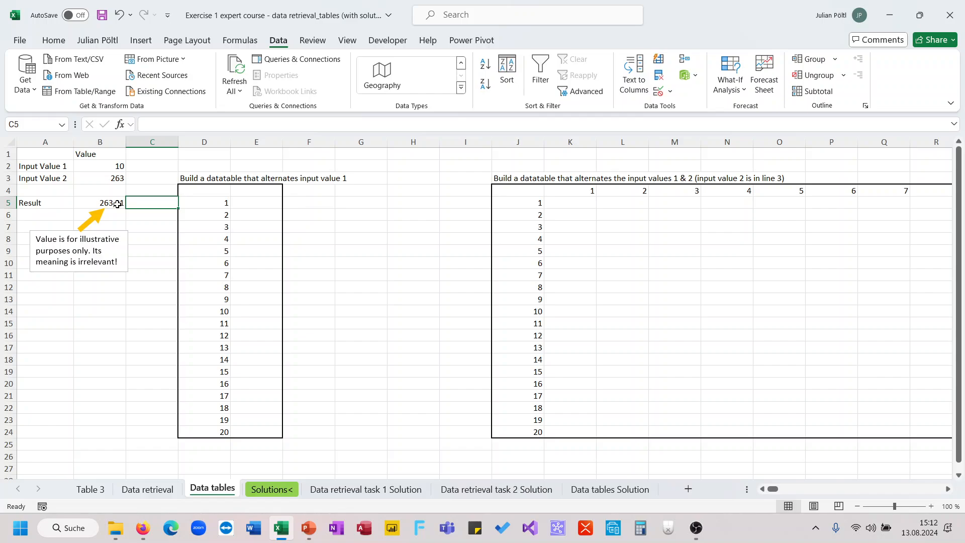
pyautogui.click(239, 191)
pyautogui.write('=')
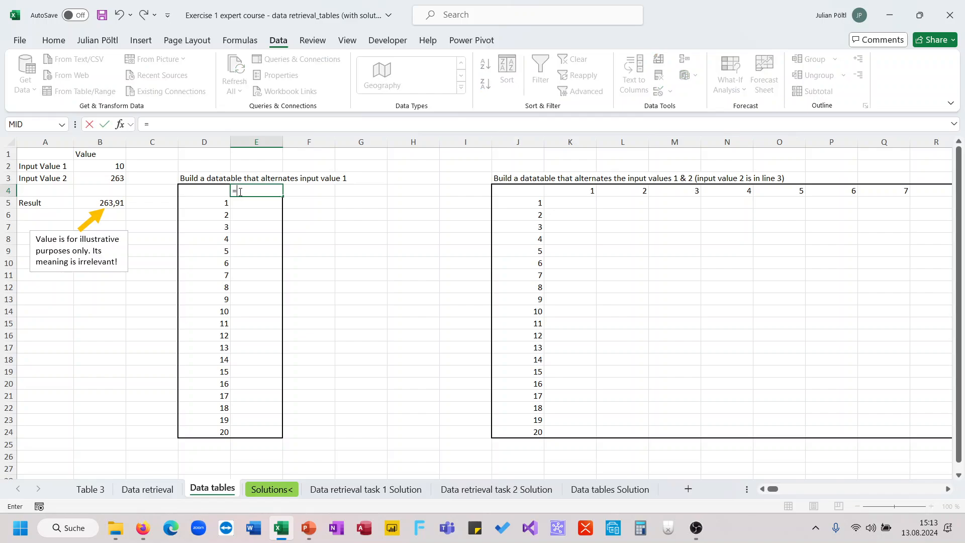
pyautogui.press('Escape')
pyautogui.moveTo(205, 190); pyautogui.dragTo(248, 428)
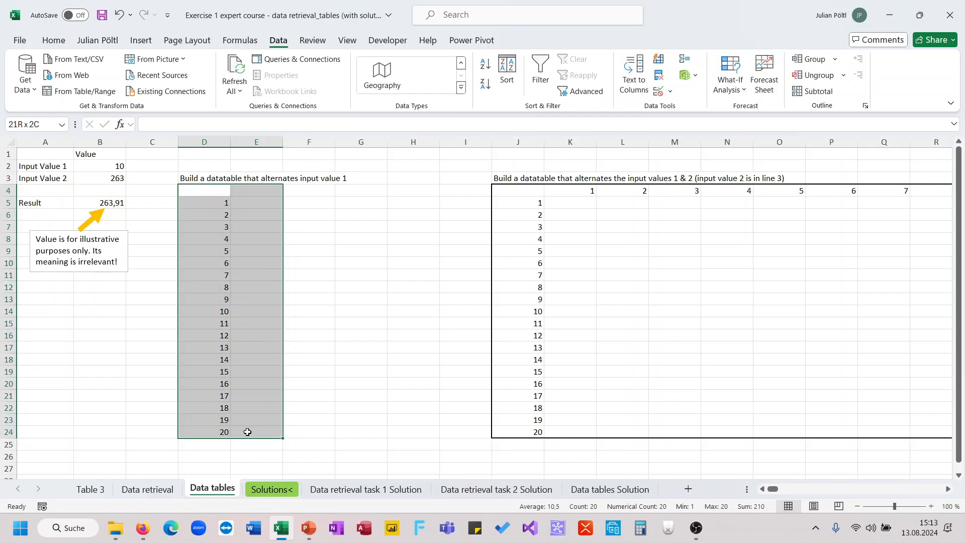
# - Link cell E4, the header cell of the one-input data table, to the result in B5
pyautogui.click(266, 190)
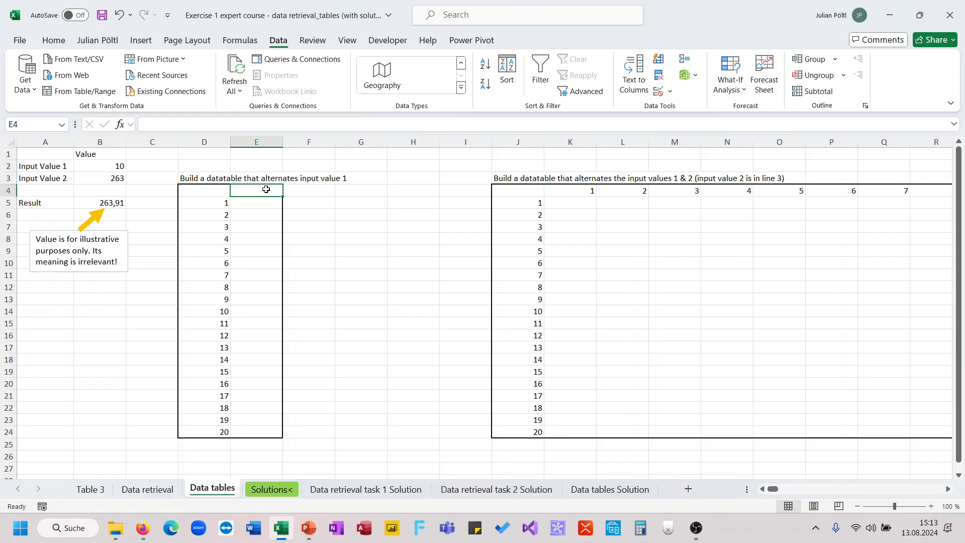
pyautogui.write('=')
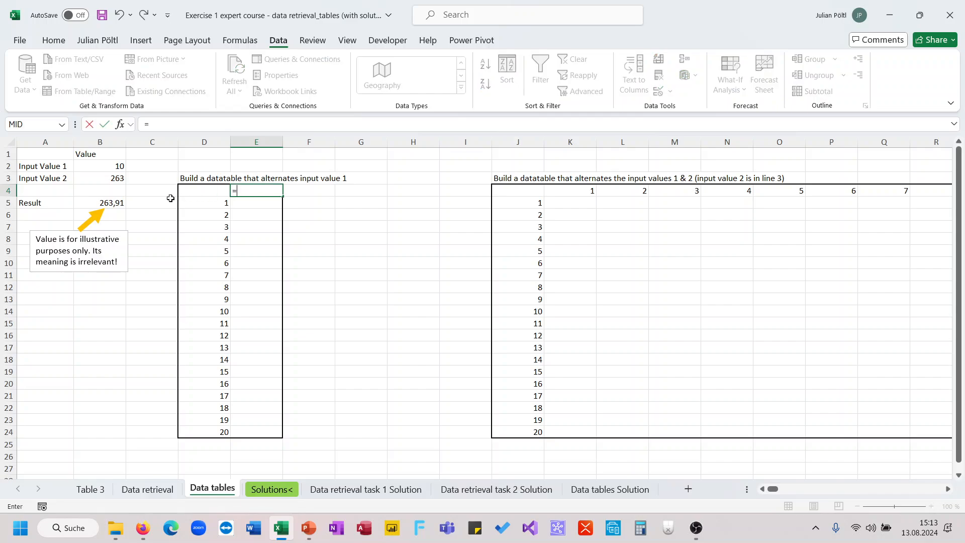
pyautogui.click(117, 203)
pyautogui.press('Return')
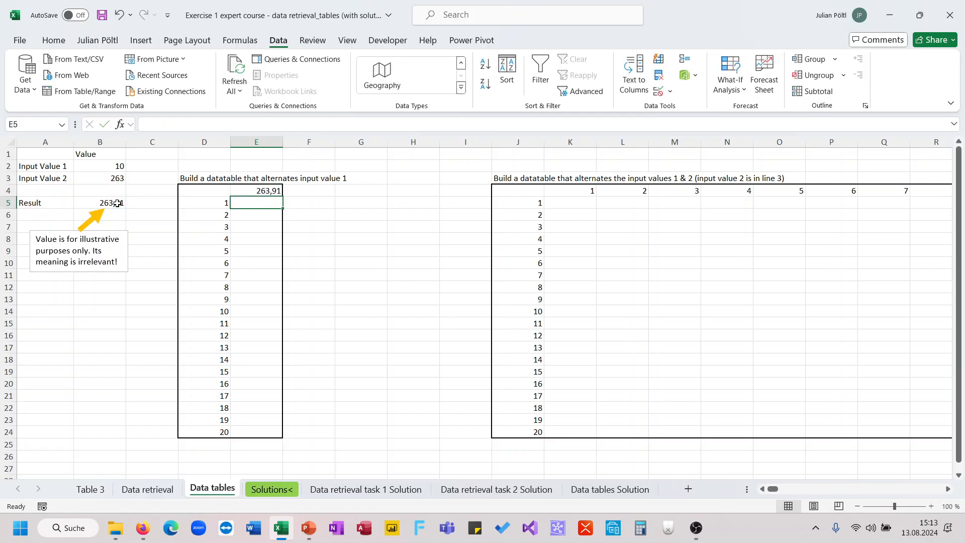
# - Create a one-input data table over D4:E24 with B2 as the column input cell
pyautogui.press('Up')
pyautogui.press('Left')
pyautogui.hotkey('shift', 'Right')
pyautogui.hotkey('shift', 'Down')
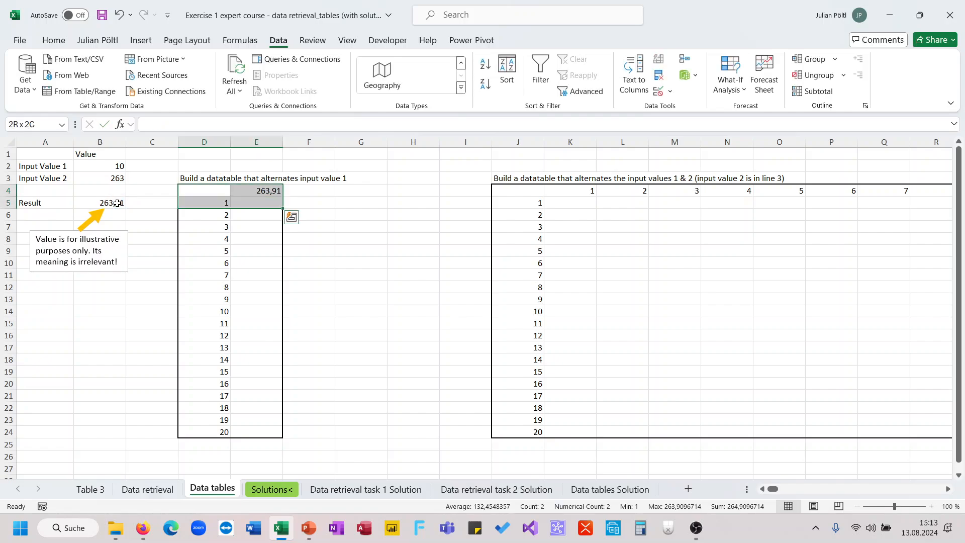
pyautogui.hotkey('ctrl', 'shift', 'Down')
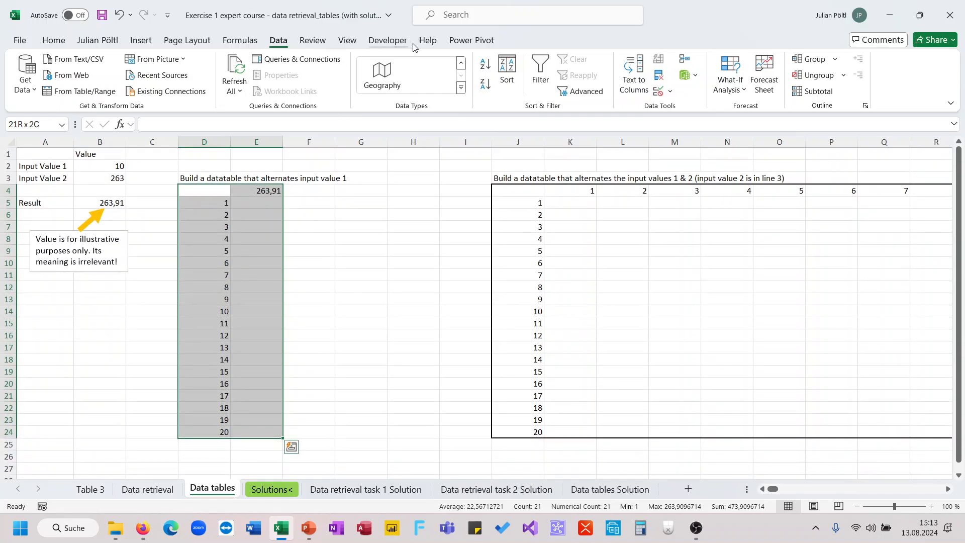
pyautogui.click(729, 83)
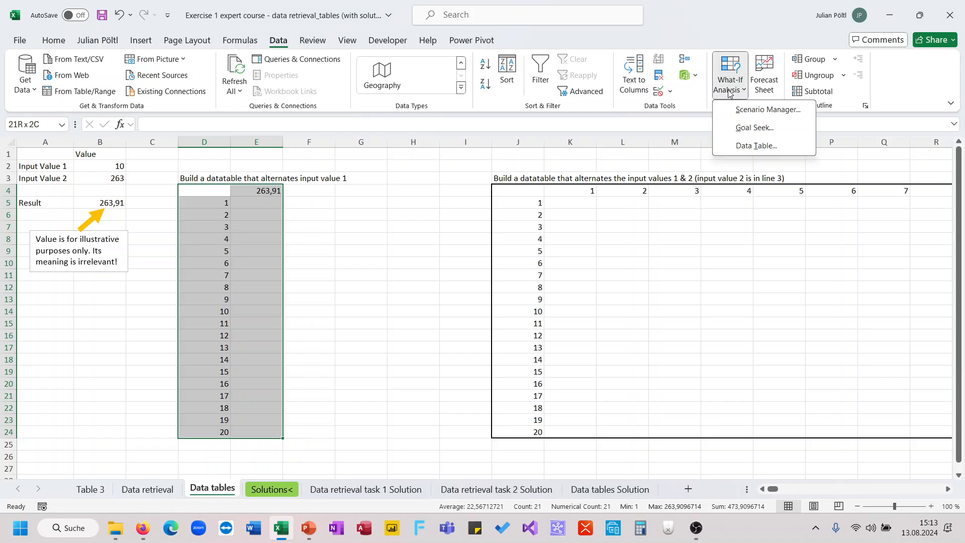
pyautogui.click(750, 145)
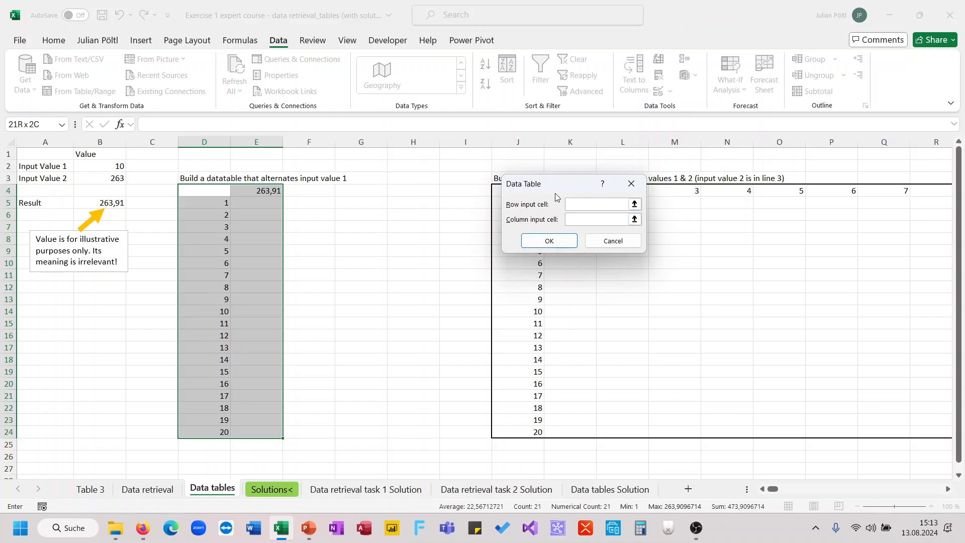
pyautogui.moveTo(557, 190); pyautogui.dragTo(433, 182)
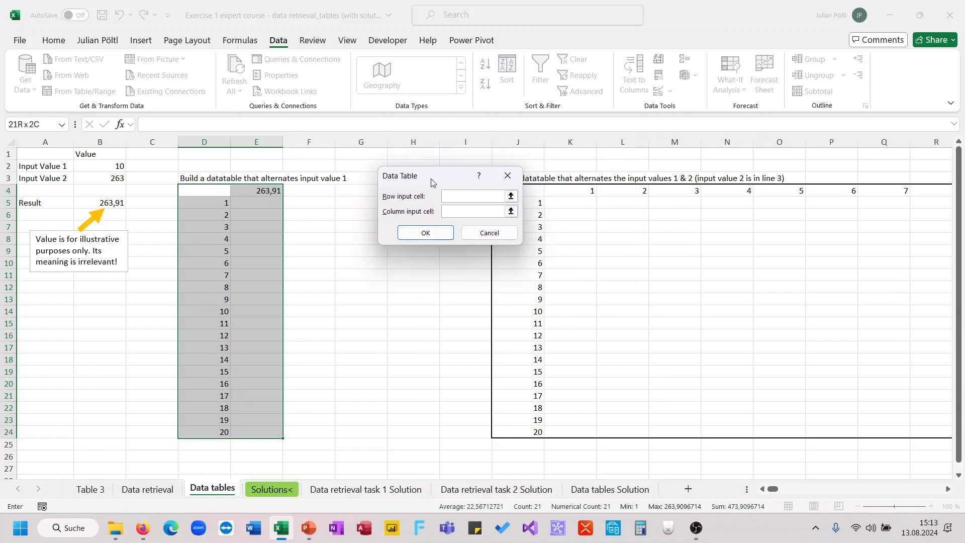
pyautogui.click(118, 166)
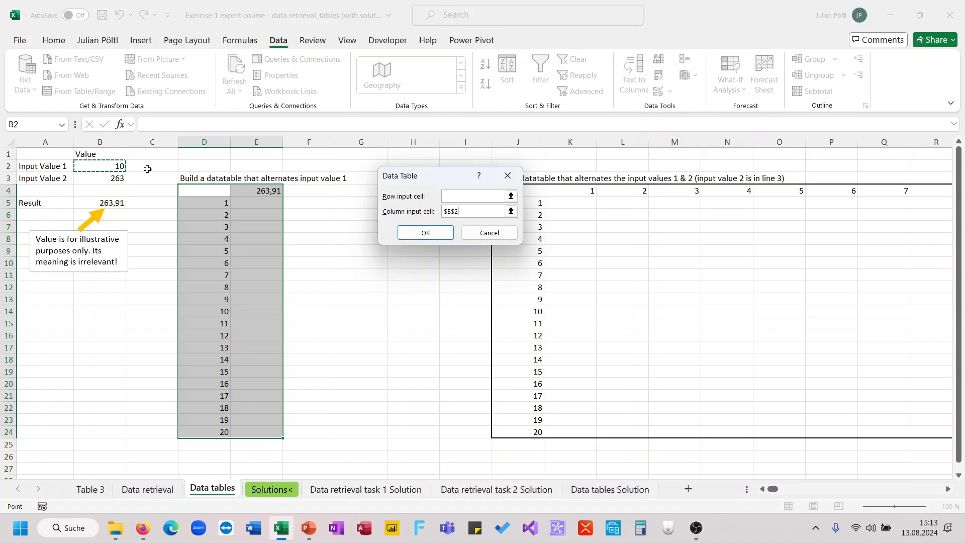
pyautogui.click(414, 234)
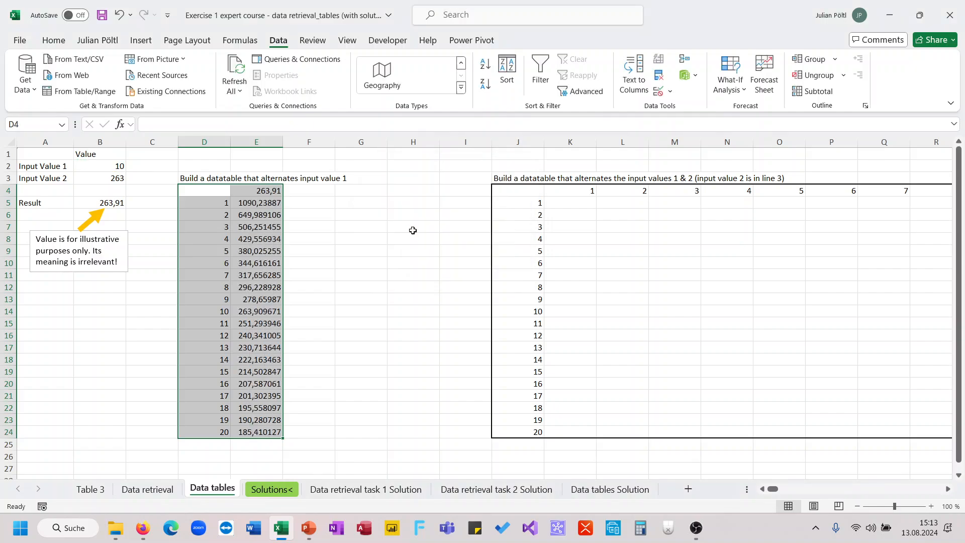
# - Format the data table results in E5:E24 as numbers with thousands separators and two decimals, and select E5
pyautogui.click(270, 201)
pyautogui.hotkey('ctrl', 'shift', 'Down')
pyautogui.hotkey('ctrl', 'shift', '1')
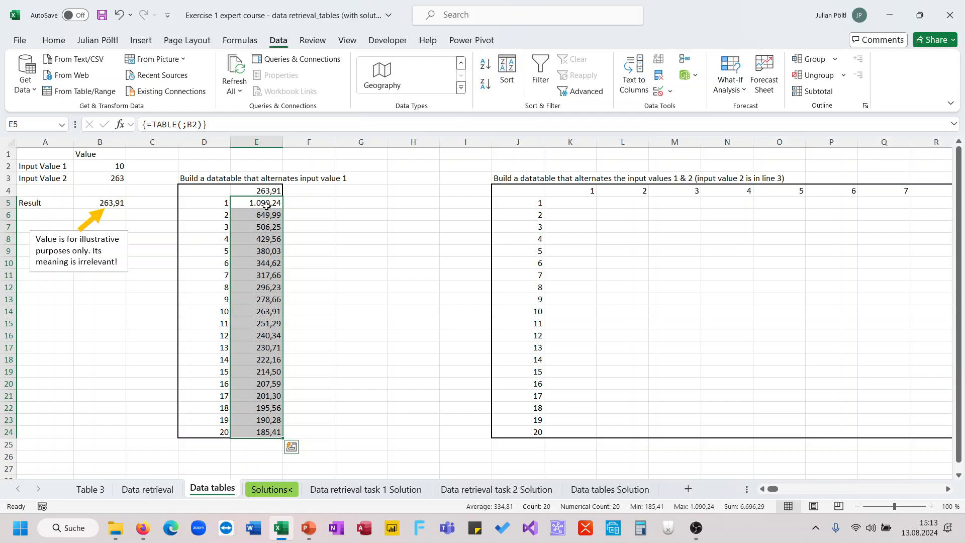
pyautogui.click(330, 222)
pyautogui.click(270, 202)
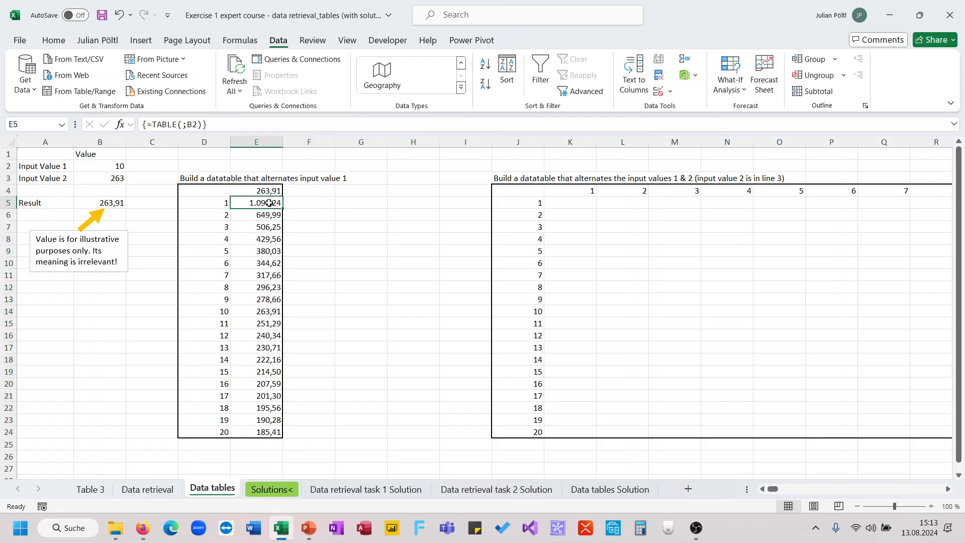
# - Set Input Value 1 in B2 to 1 and compare the result in B5 with data table cell E5
pyautogui.click(113, 166)
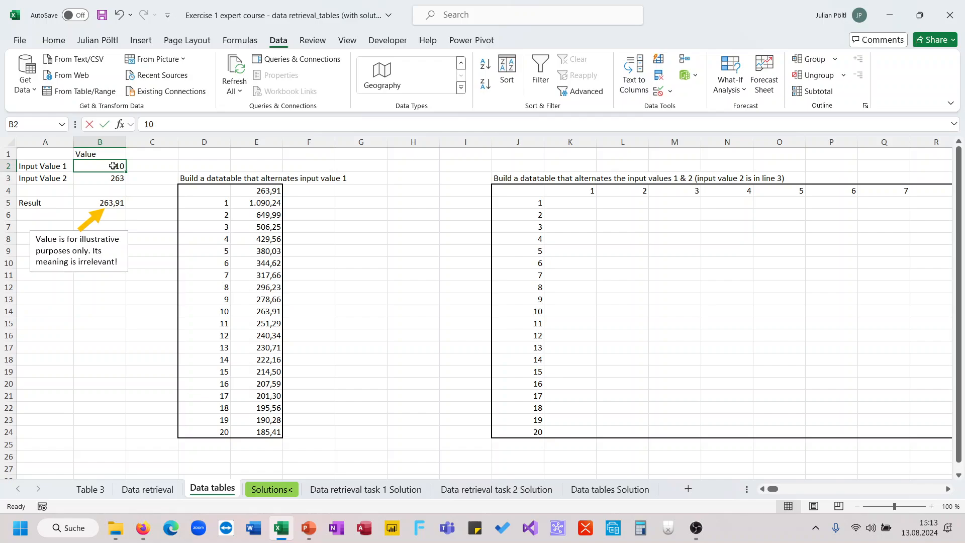
pyautogui.write('1')
pyautogui.press('Return')
pyautogui.press('Return')
pyautogui.press('Return')
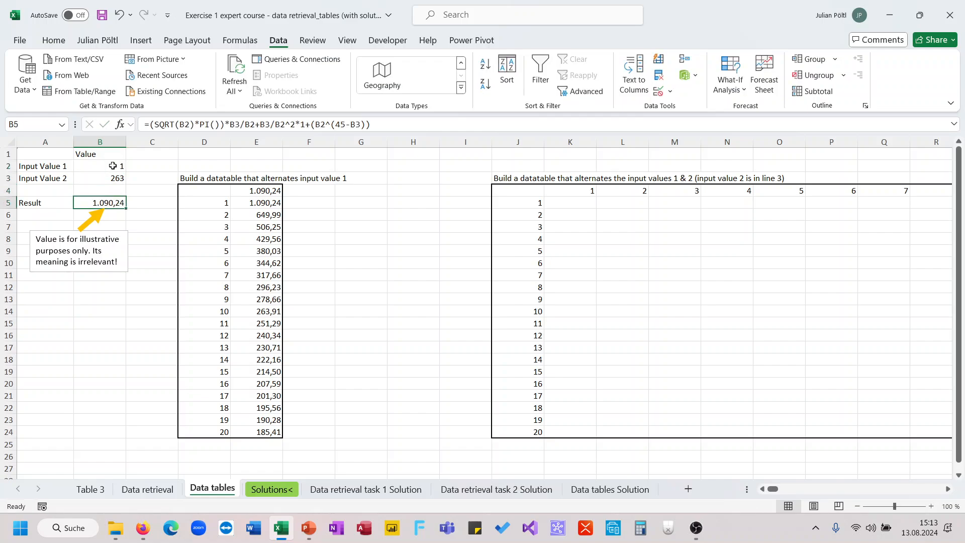
pyautogui.click(245, 204)
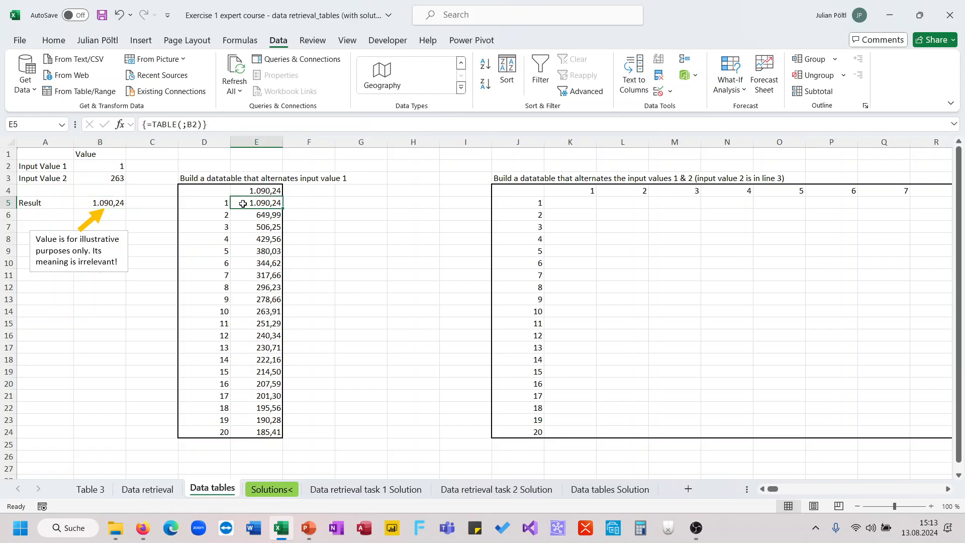
pyautogui.click(110, 200)
pyautogui.click(245, 201)
# - Set Input Value 1 in B2 to 2 to check the second row of the one-input data table
pyautogui.click(118, 163)
pyautogui.write('2')
pyautogui.press('Return')
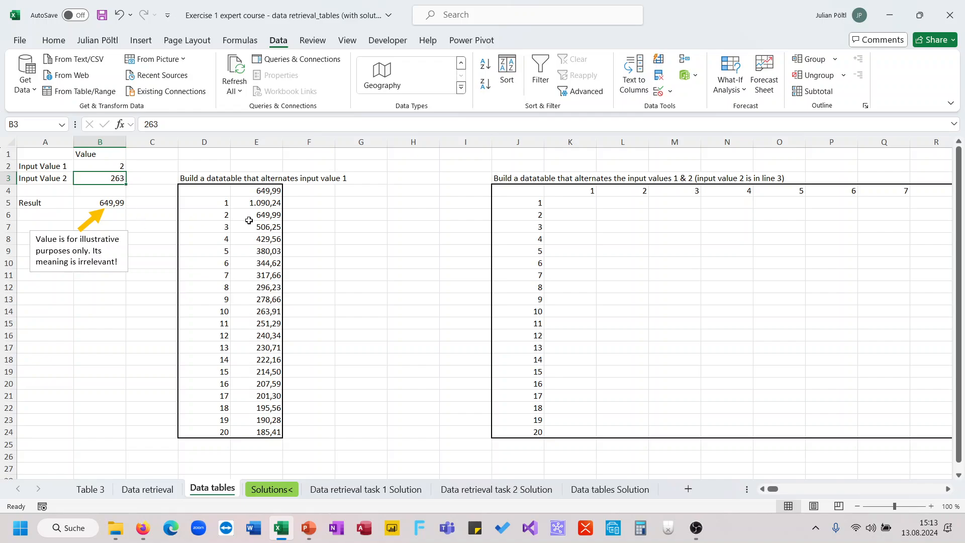
# - Link cell J4, the corner of the two-input data table, to the result in B5
pyautogui.click(533, 196)
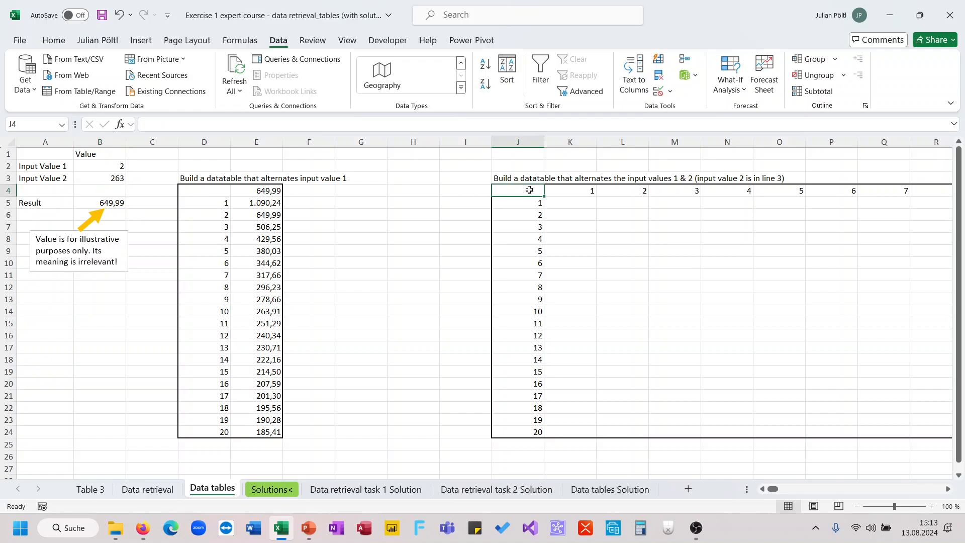
pyautogui.write('=')
pyautogui.click(109, 202)
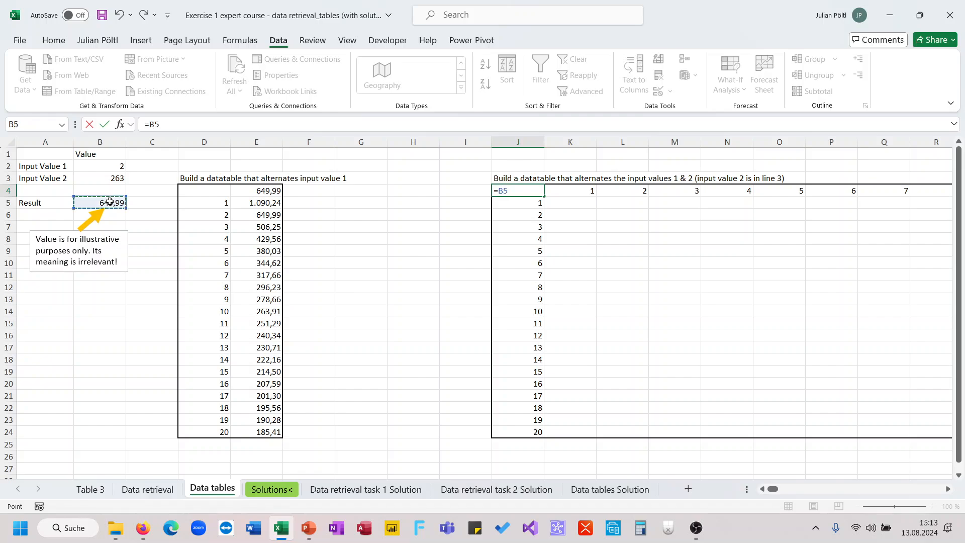
pyautogui.press('Return')
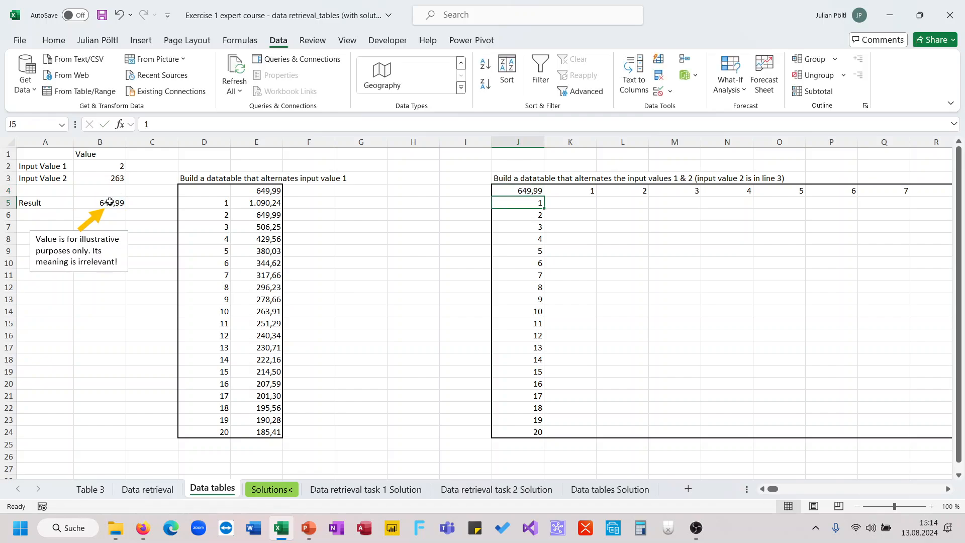
# - Create a two-input data table over J4:OT24 with B3 as the row input cell and B2 as the column input cell
pyautogui.click(537, 191)
pyautogui.hotkey('ctrl', 'shift', 'Right')
pyautogui.hotkey('ctrl', 'shift', 'Down')
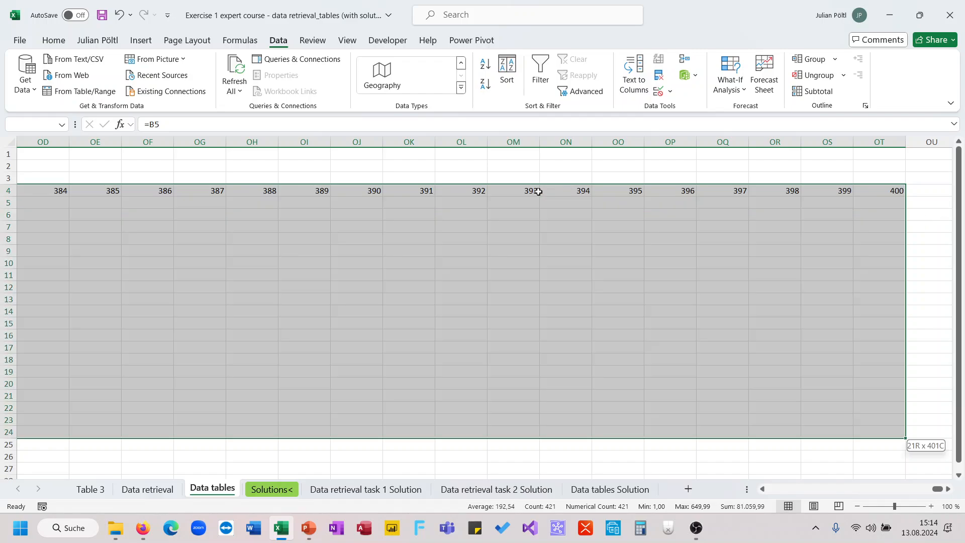
pyautogui.hscroll(-20, 412, 282)
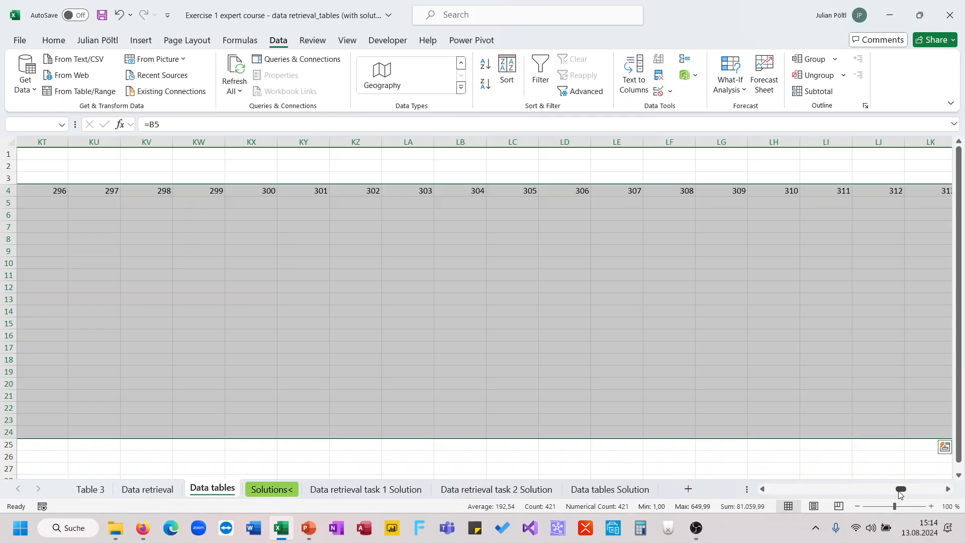
pyautogui.moveTo(900, 488); pyautogui.dragTo(691, 491)
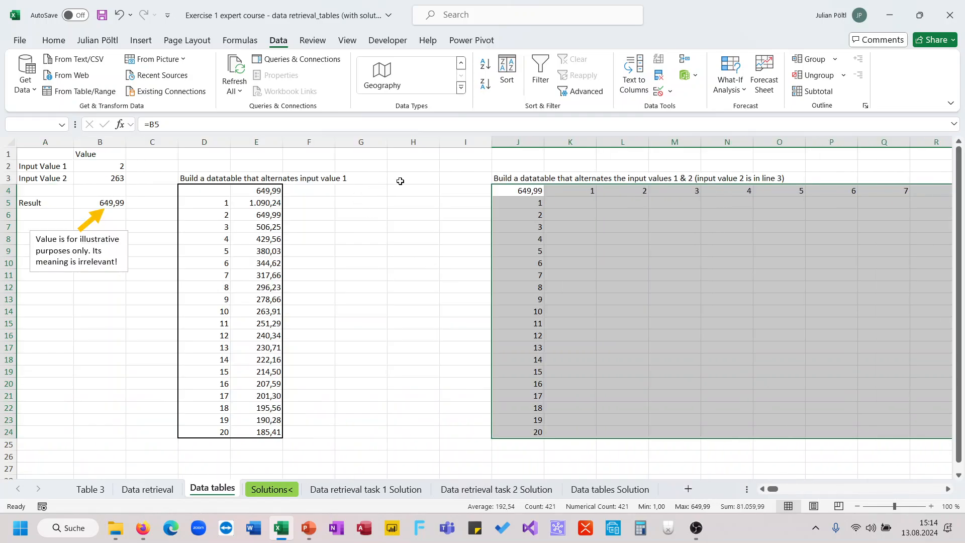
pyautogui.click(727, 85)
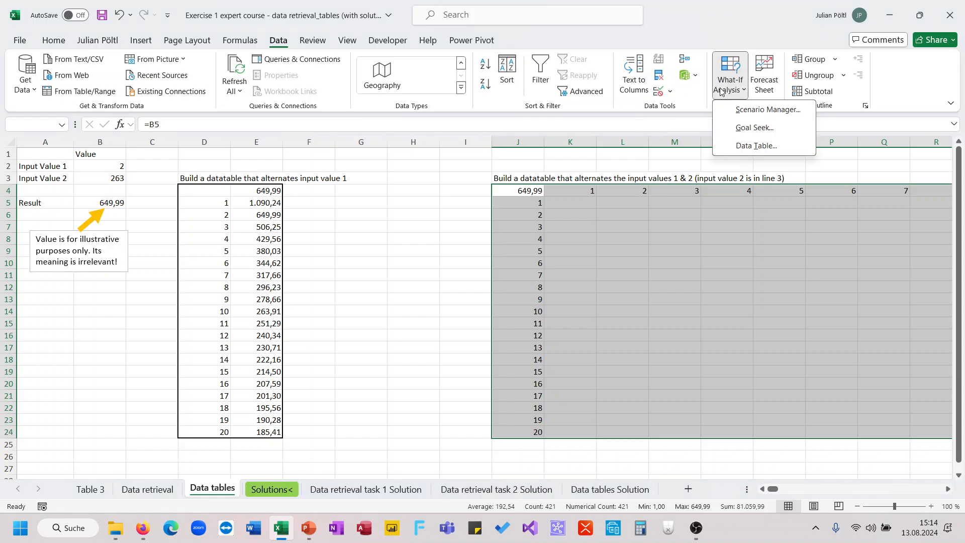
pyautogui.click(528, 192)
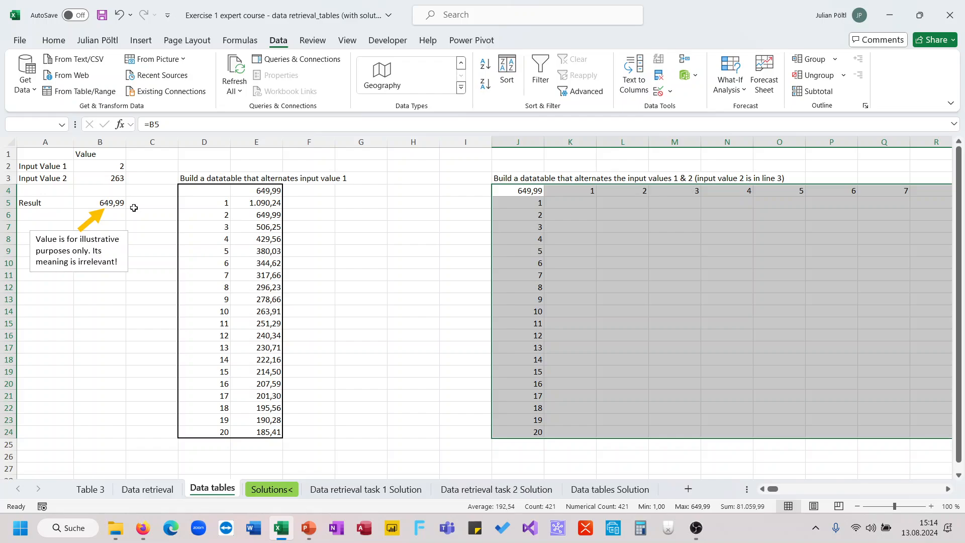
pyautogui.click(721, 90)
pyautogui.click(744, 144)
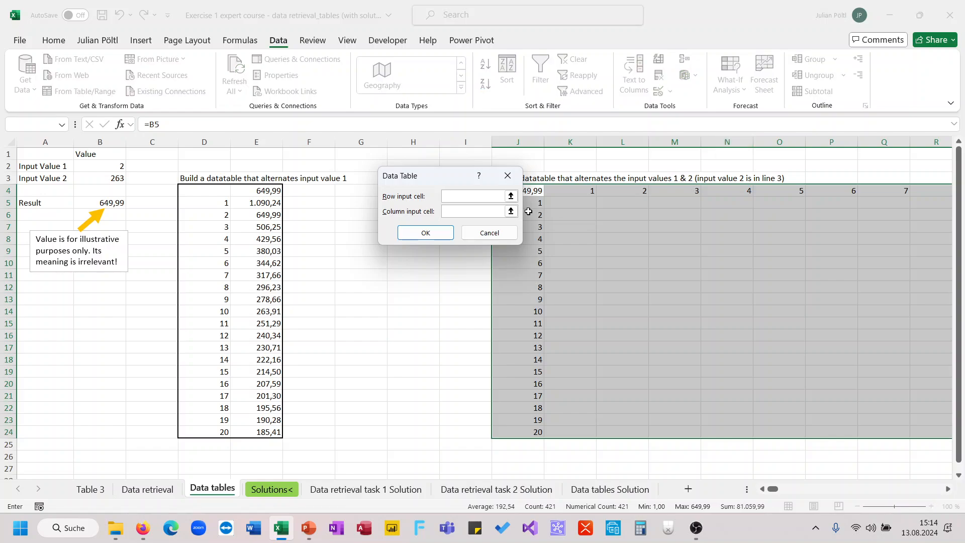
pyautogui.moveTo(445, 182); pyautogui.dragTo(405, 233)
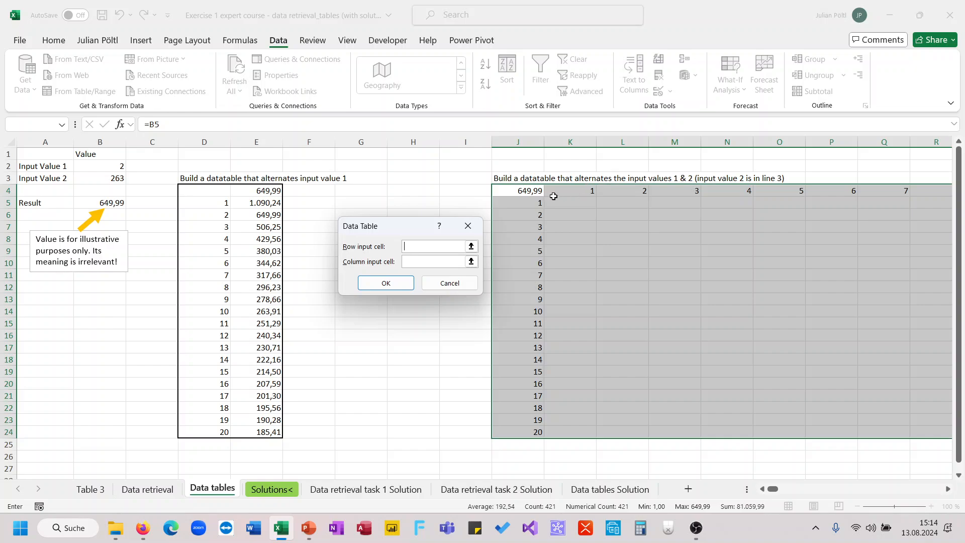
pyautogui.click(96, 180)
pyautogui.click(421, 262)
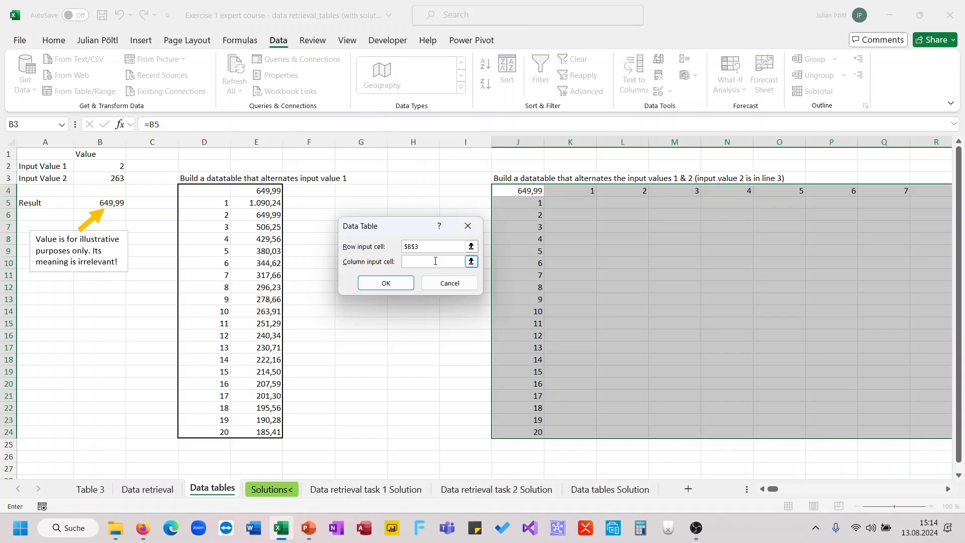
pyautogui.click(97, 166)
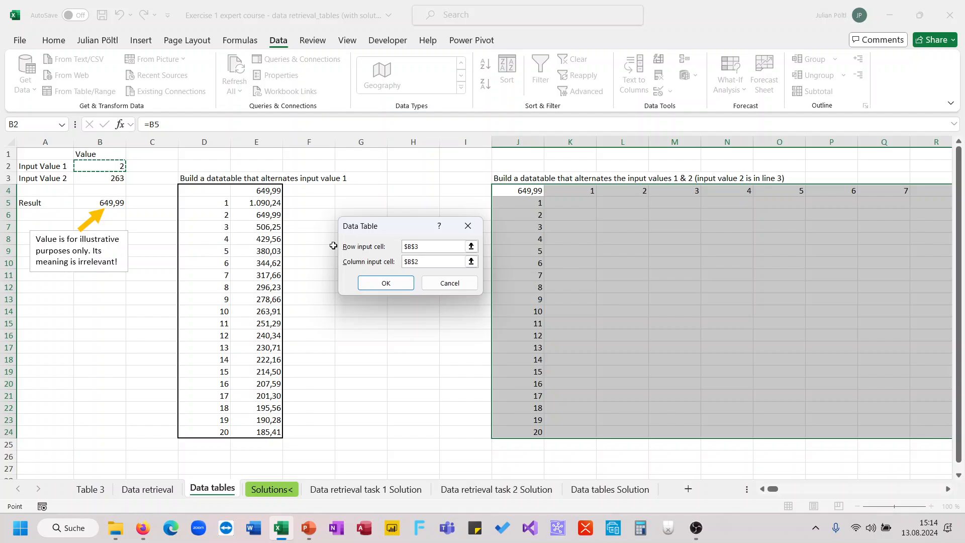
pyautogui.click(380, 282)
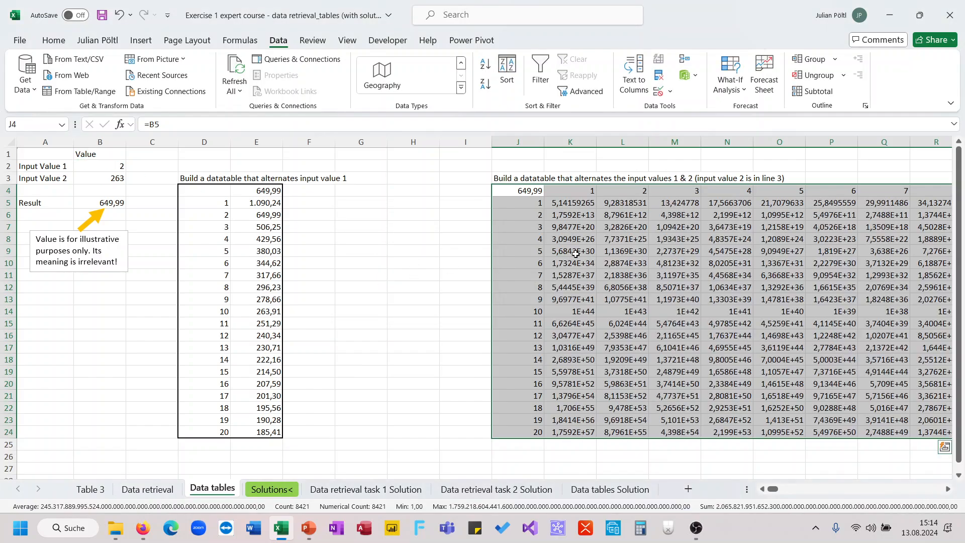
# - Format the two-input data table results in K5:OT24 as numbers with thousands separators and two decimals
pyautogui.hscroll(5, 576, 254)
pyautogui.hscroll(-4, 575, 254)
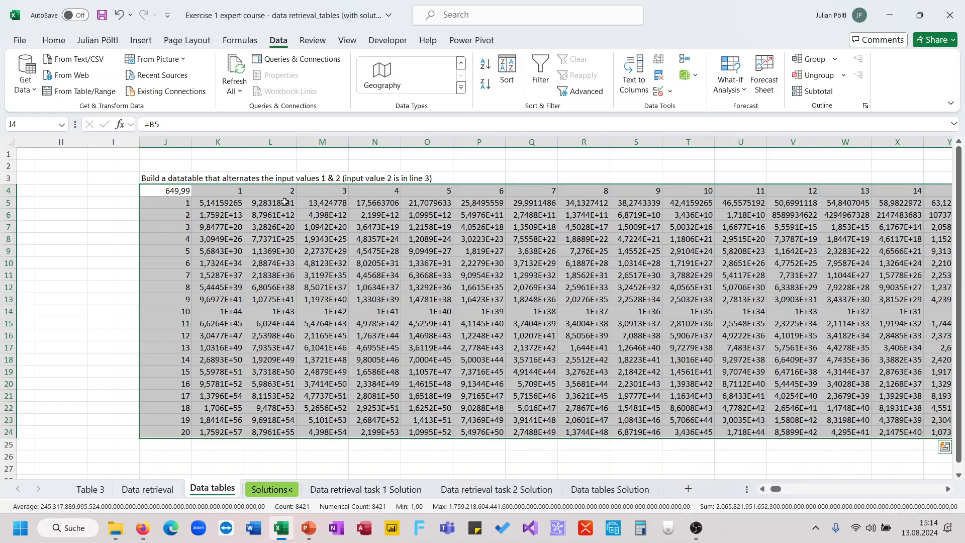
pyautogui.click(240, 205)
pyautogui.hotkey('ctrl', 'shift', 'Right')
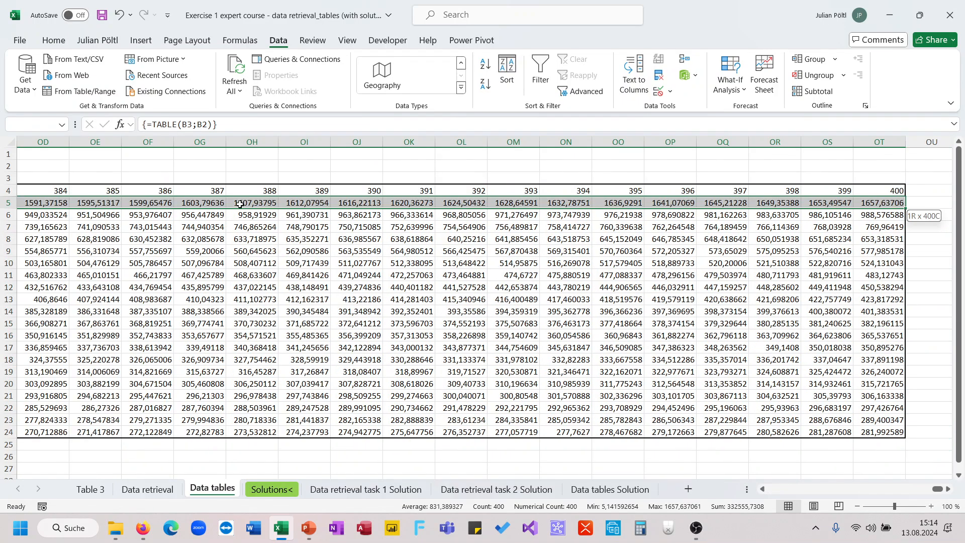
pyautogui.hotkey('ctrl', 'shift', 'Down')
pyautogui.hotkey('ctrl', 'shift', '1')
pyautogui.hscroll(10, 534, 265)
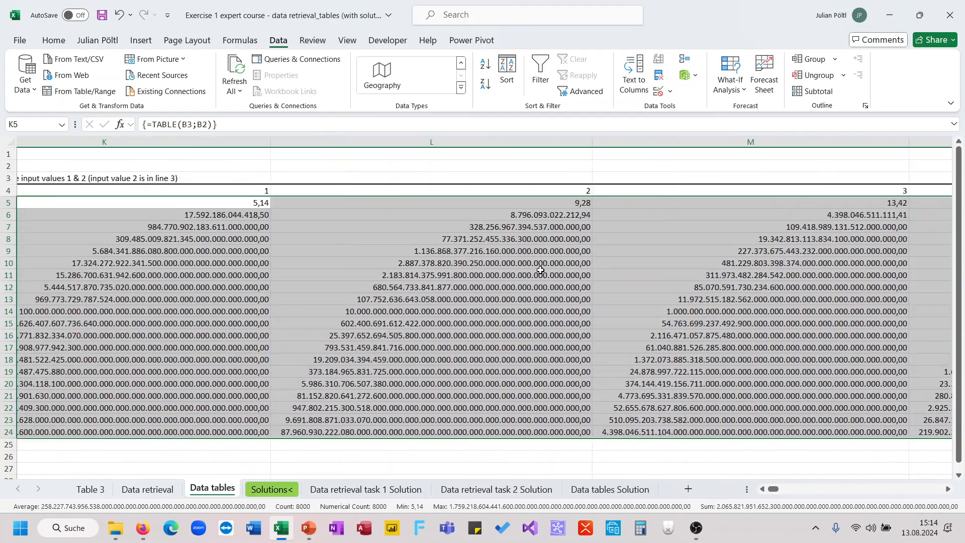
# - Compare the completed one- and two-input data tables on the Data tables sheet with those on the Data tables Solution sheet
pyautogui.hscroll(-3, 540, 270)
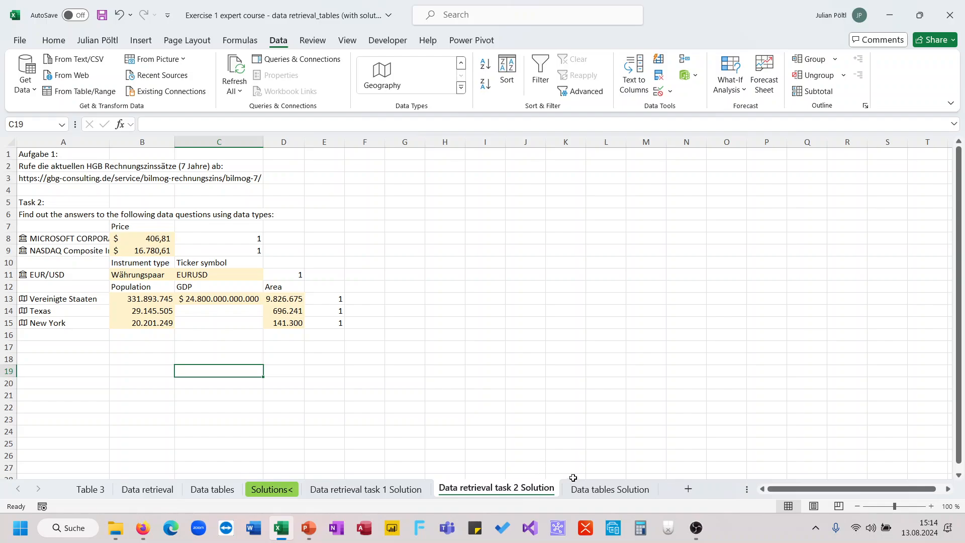
pyautogui.click(596, 488)
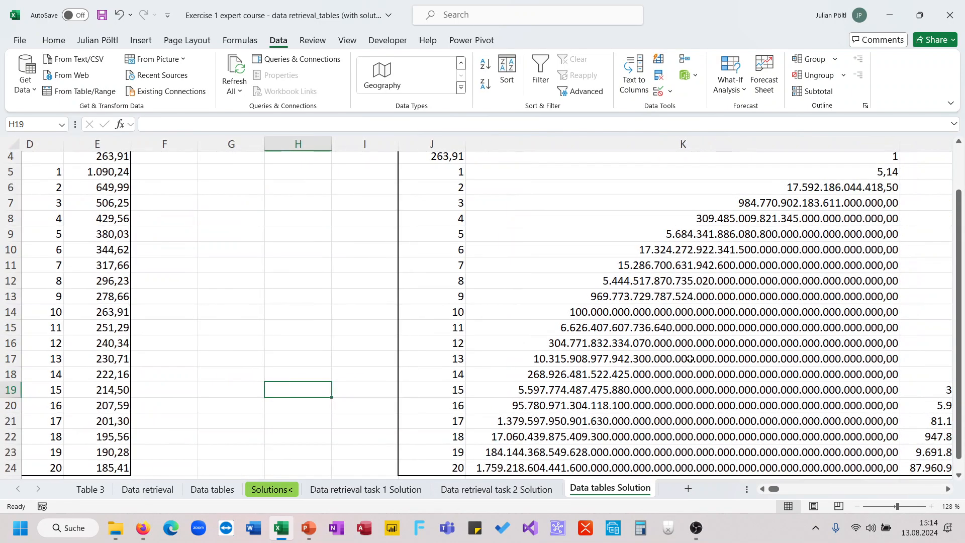
pyautogui.scroll(-6, 690, 358)
pyautogui.click(204, 490)
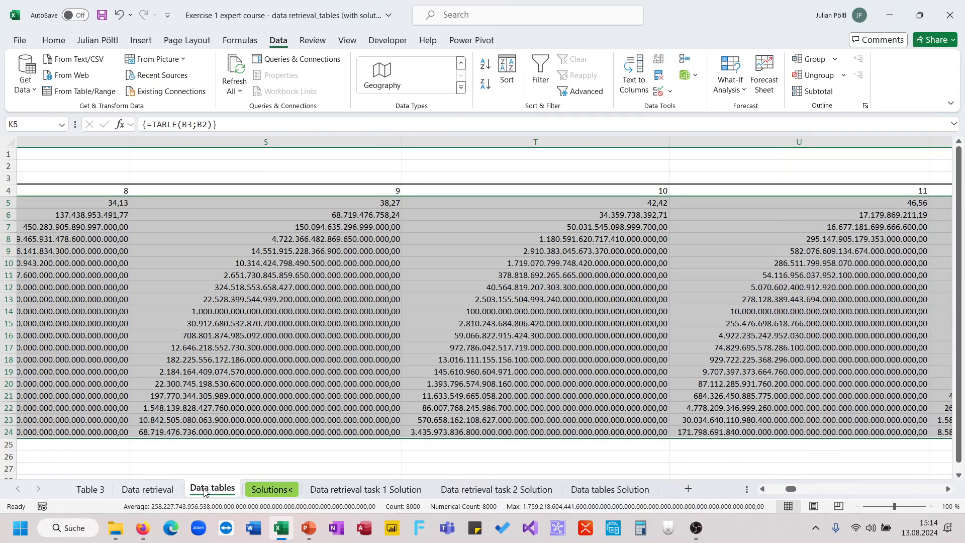
pyautogui.hscroll(-10, 399, 357)
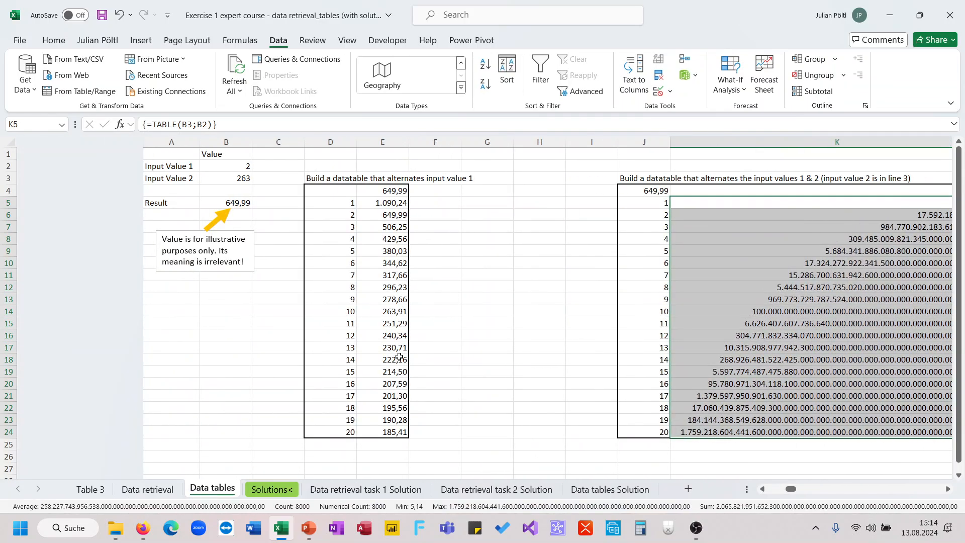
pyautogui.hscroll(3, 399, 357)
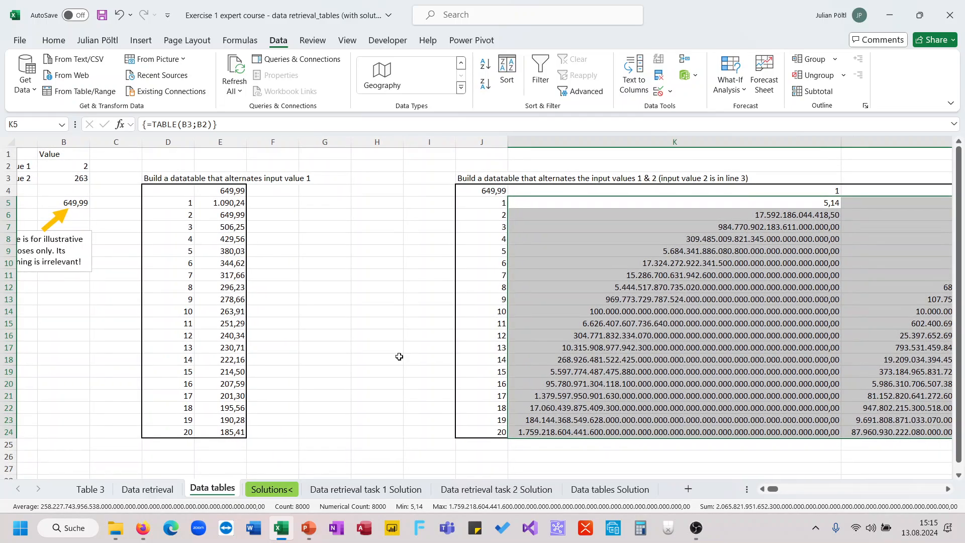
pyautogui.hscroll(-2, 399, 356)
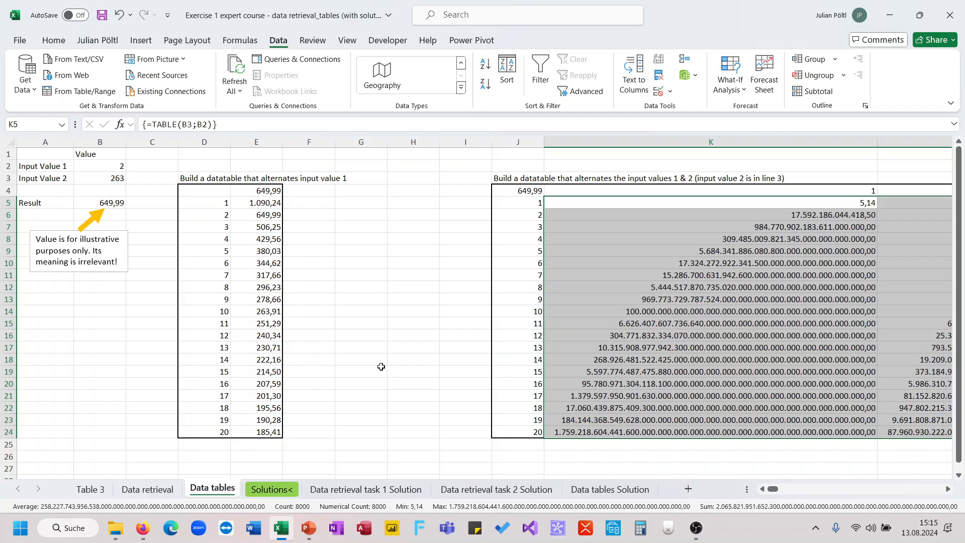